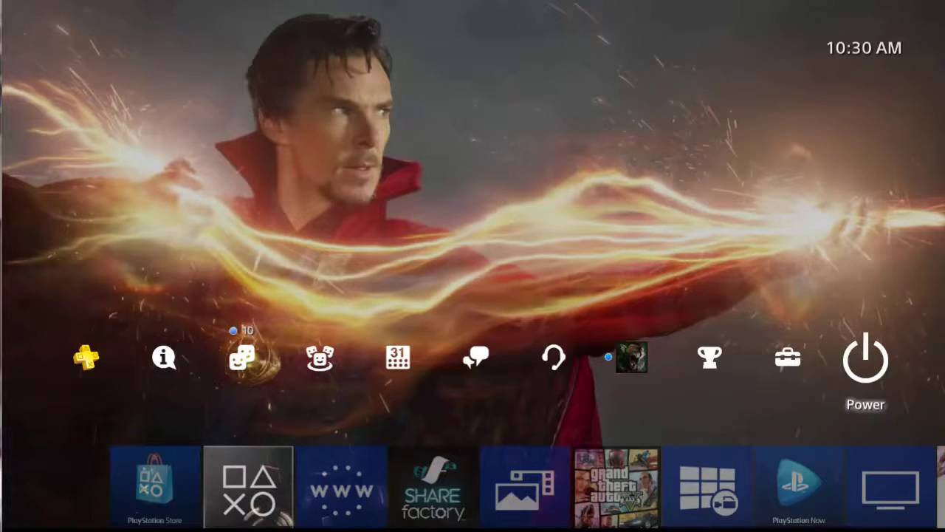
Move between the content row and function area, ending back at the SHAREfactory tile
key(Down)
key(Right)
key(Right)
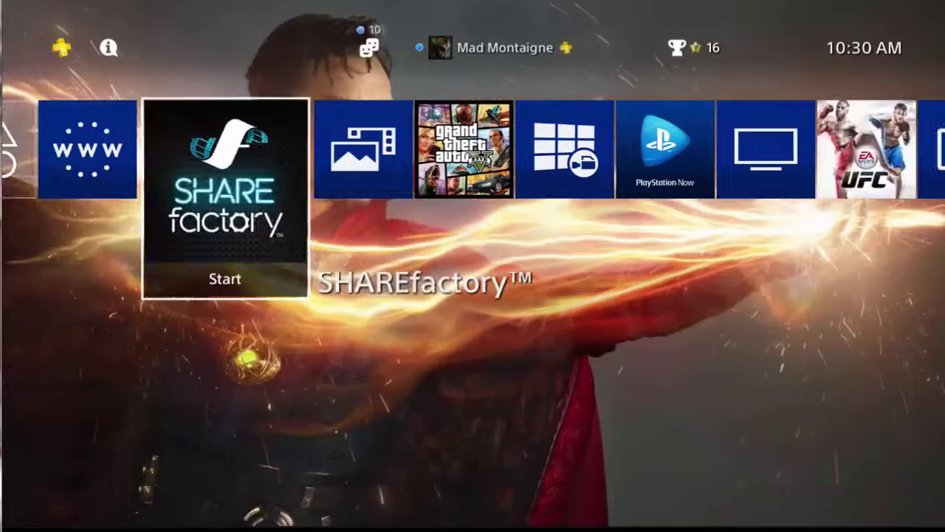
key(Up)
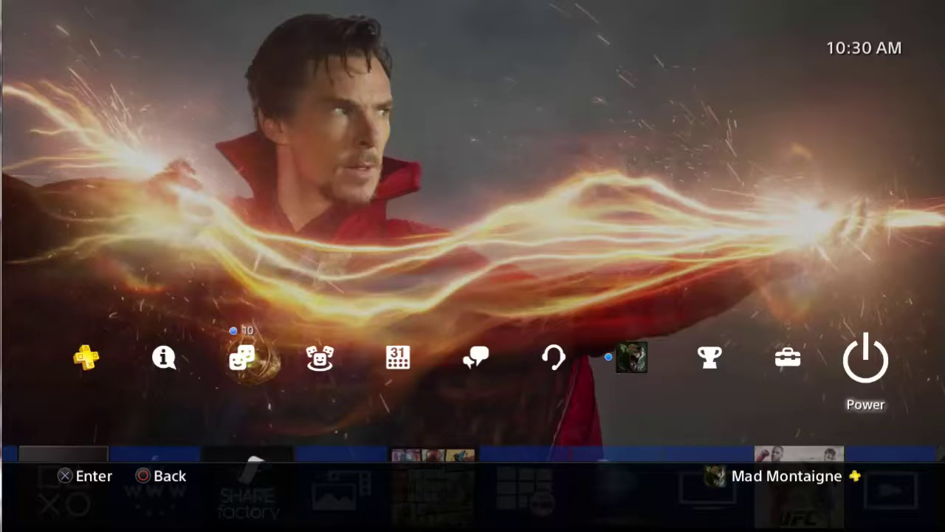
key(Down)
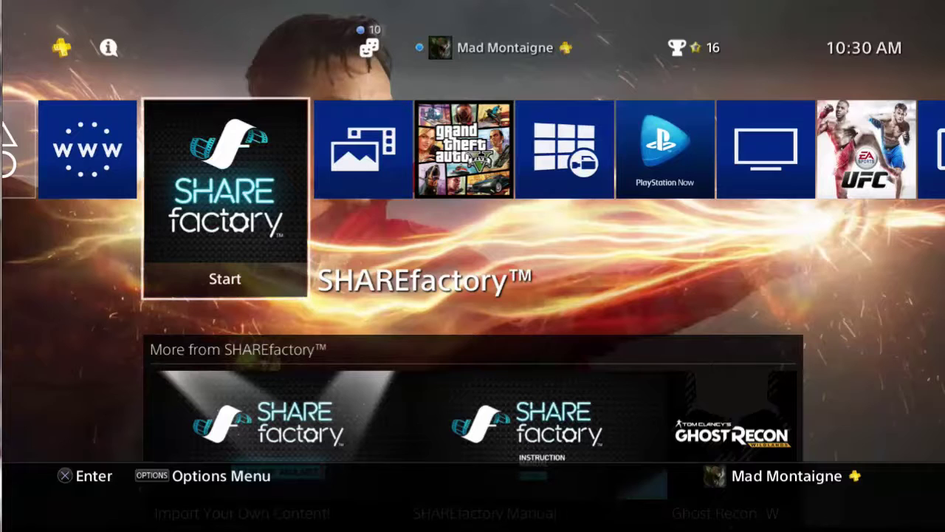
Launch the Internet Browser and go to its web search box
key(Left)
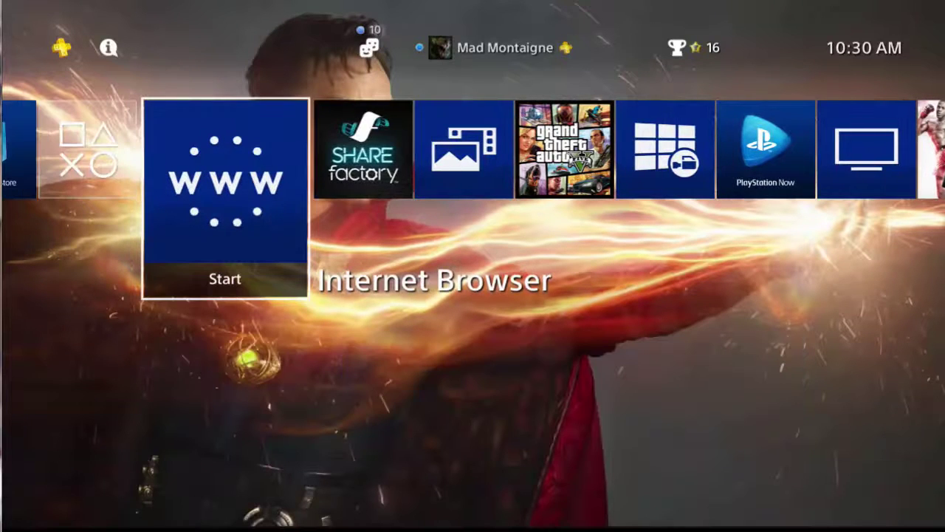
key(Return)
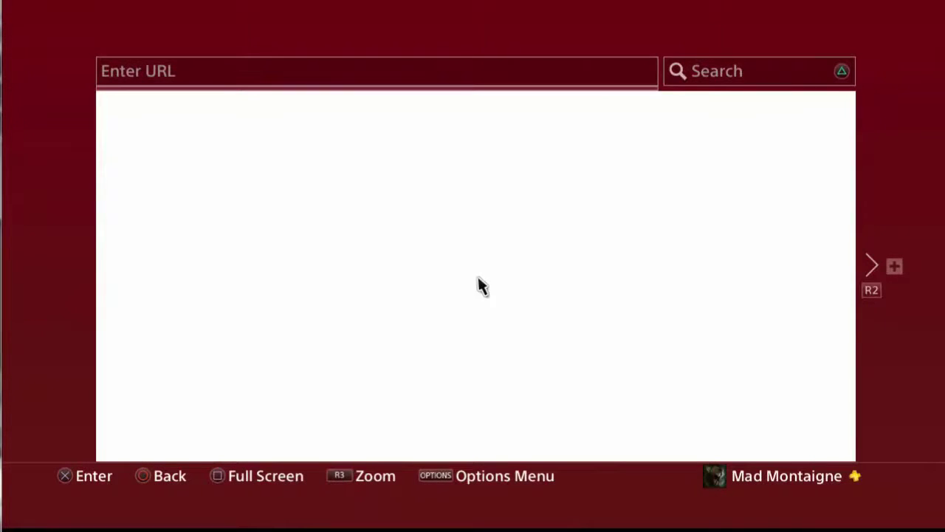
key(Tab)
Enter 'Hd wallpapers' with the on-screen keyboard and run the search
key(Left)
key(Left)
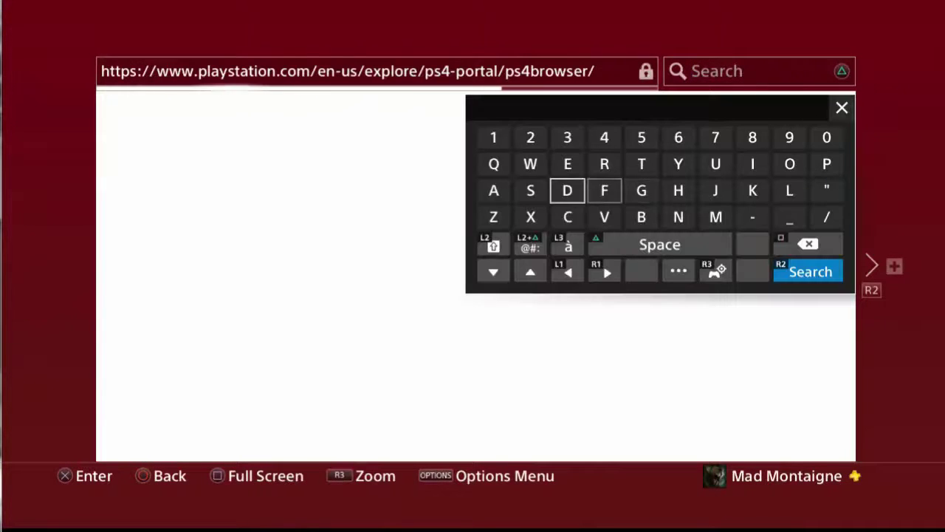
key(Left)
key(Right)
key(Right)
key(Right)
key(Right)
key(Return)
key(Left)
key(Left)
key(Left)
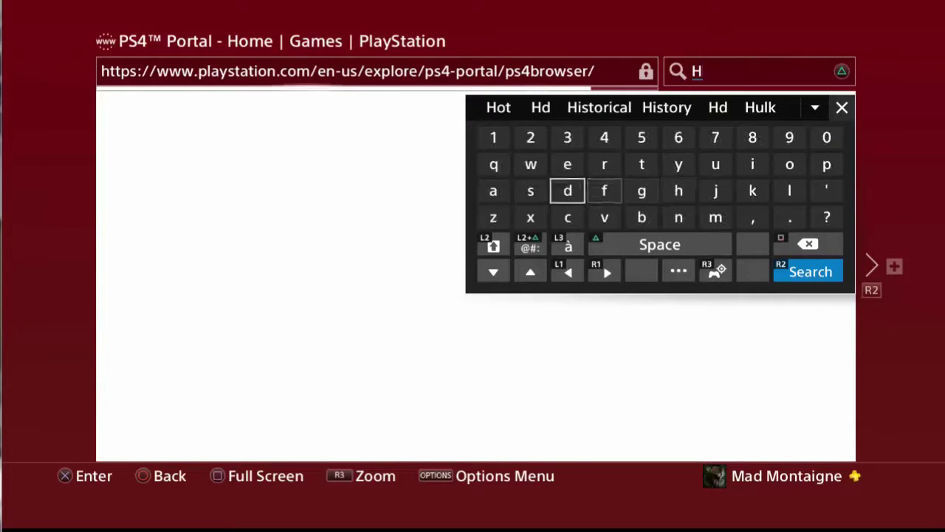
key(Return)
key(Up)
key(Up)
key(Left)
key(Down)
text(w)
key(Left)
key(Left)
key(Up)
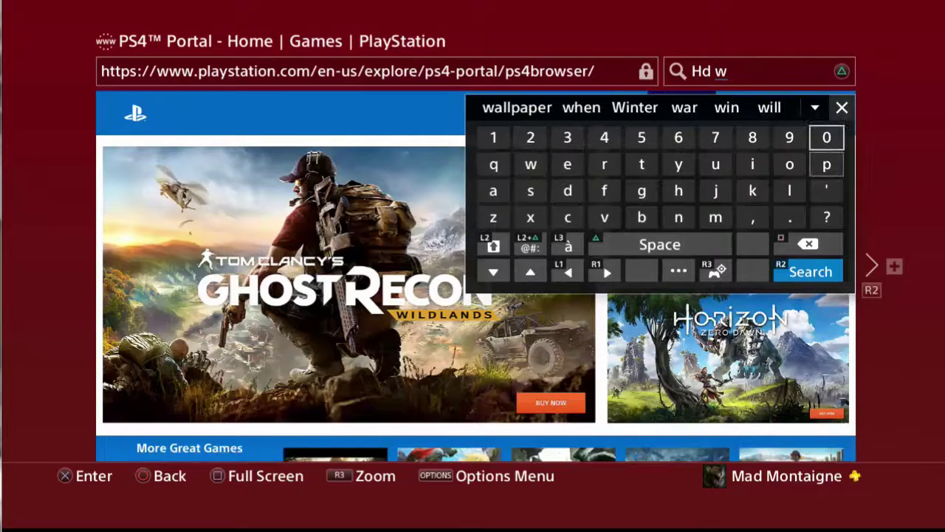
key(Right)
key(Up)
key(Return)
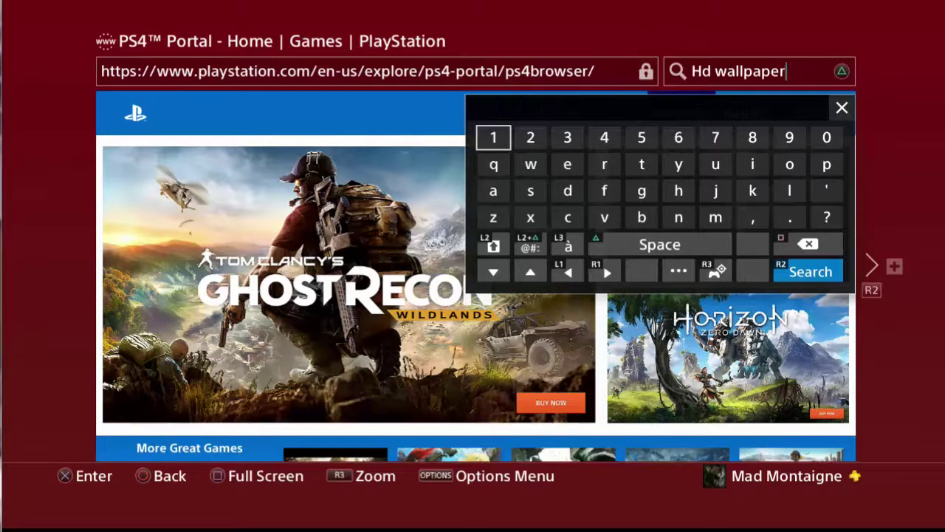
key(Down)
key(Down)
key(Right)
key(Return)
key(Return)
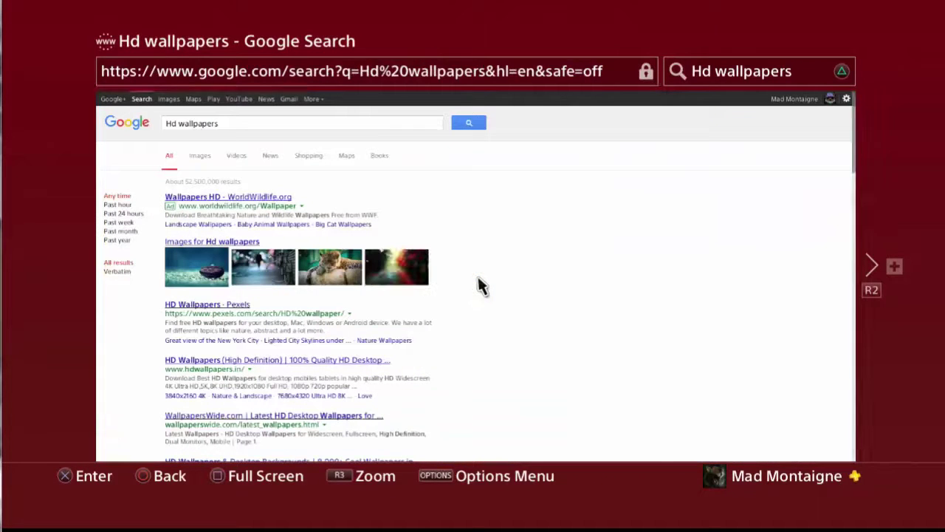
scroll(367, 360, down, 1)
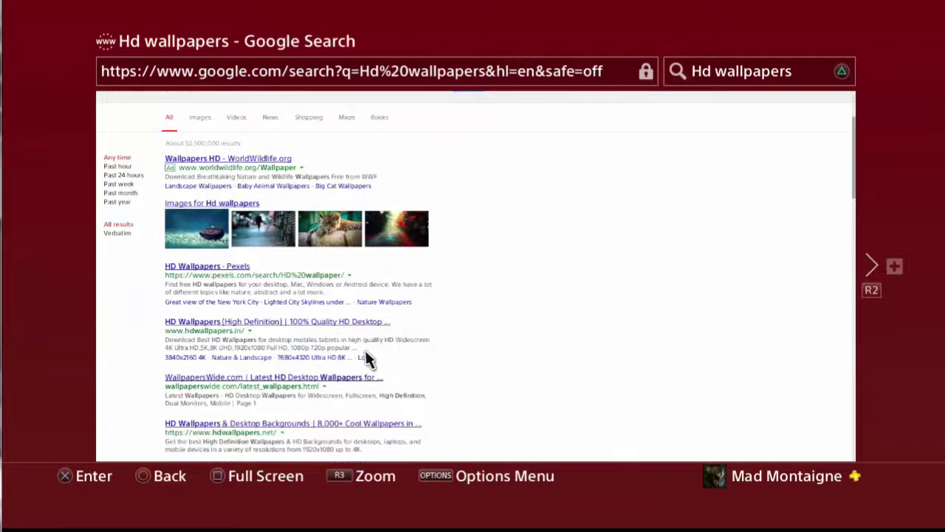
click(327, 330)
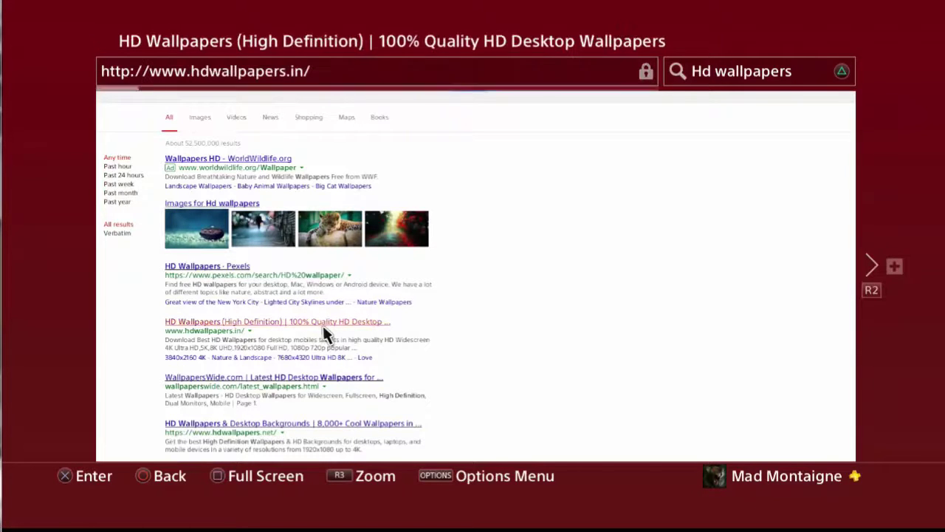
scroll(376, 392, down, 5)
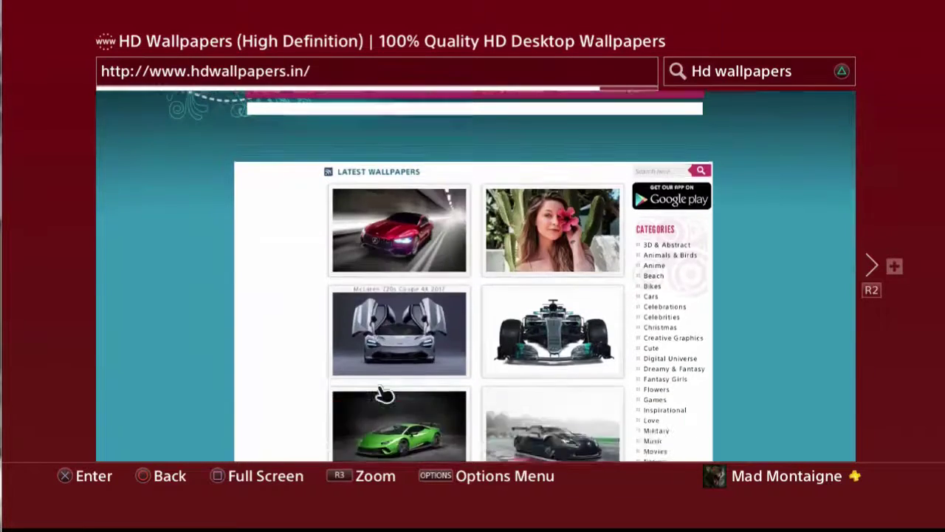
scroll(452, 432, up, 3)
scroll(452, 432, up, 2)
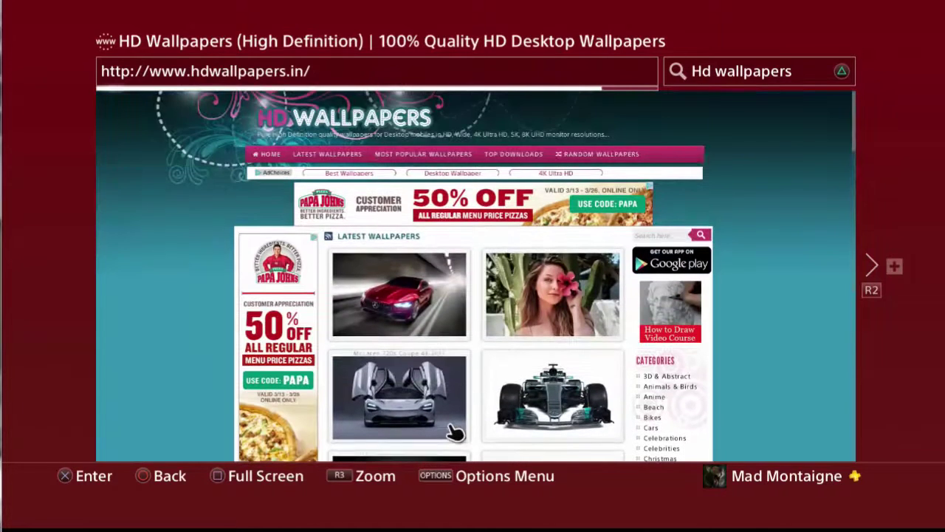
key(alt+Left)
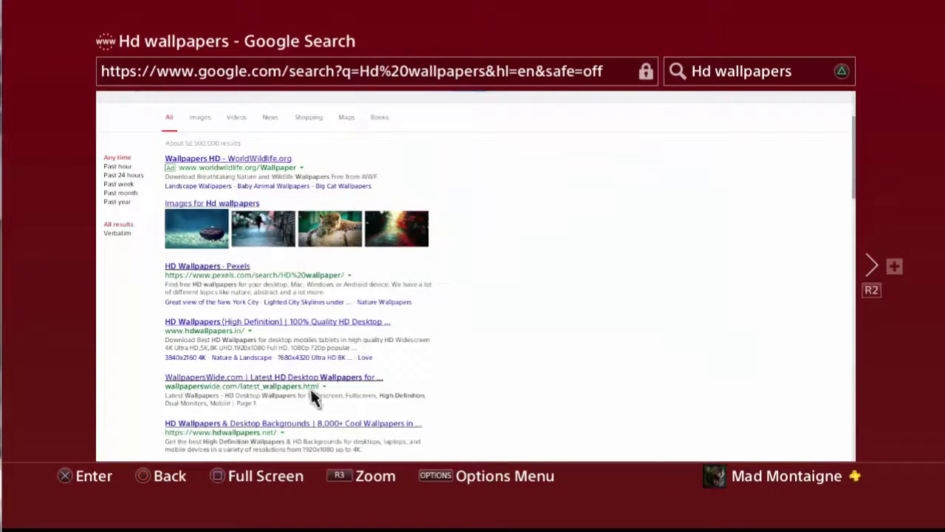
click(306, 385)
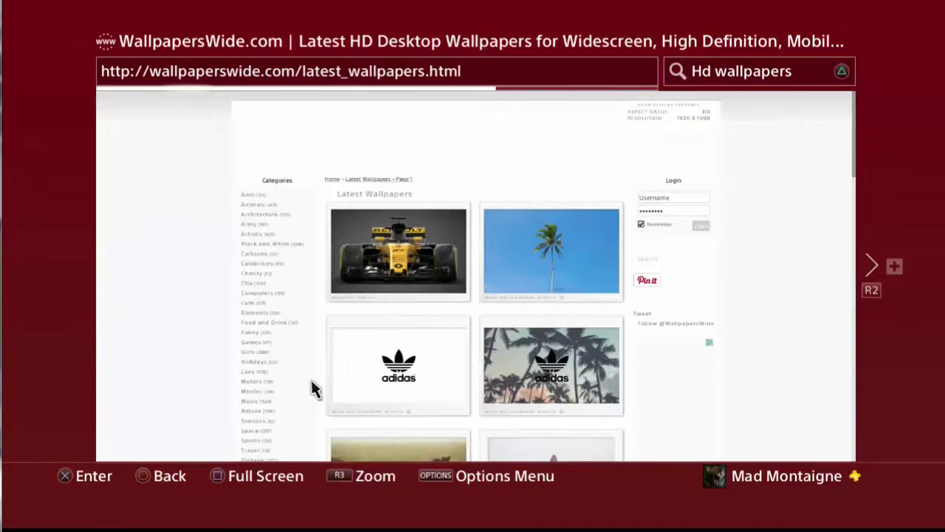
scroll(314, 389, down, 5)
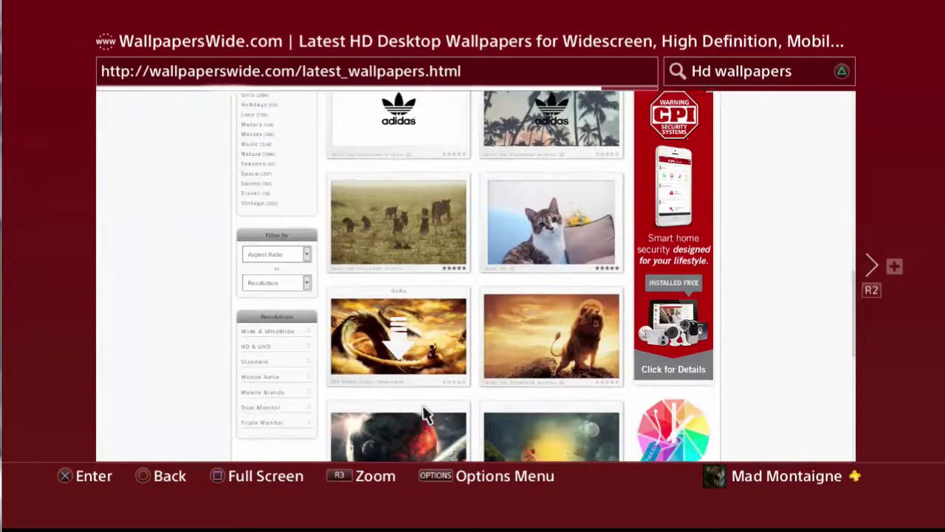
scroll(436, 416, down, 3)
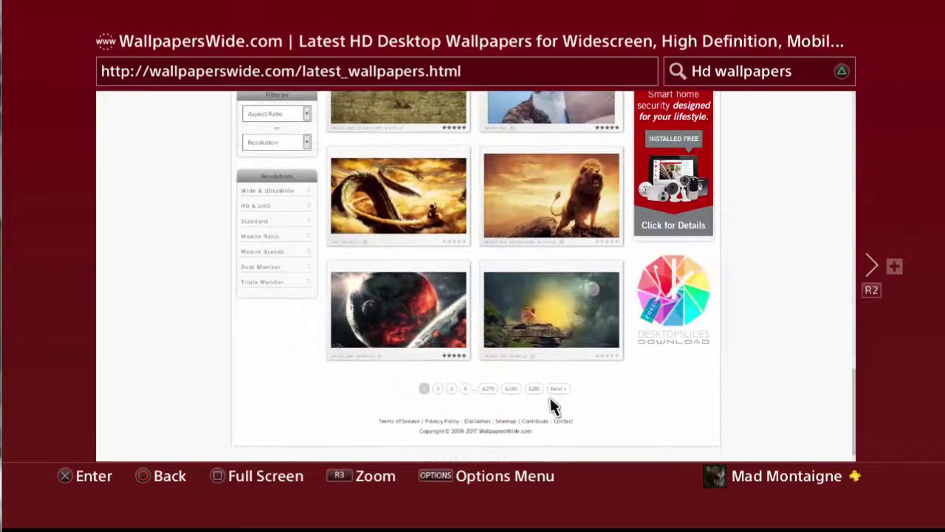
key(BackSpace)
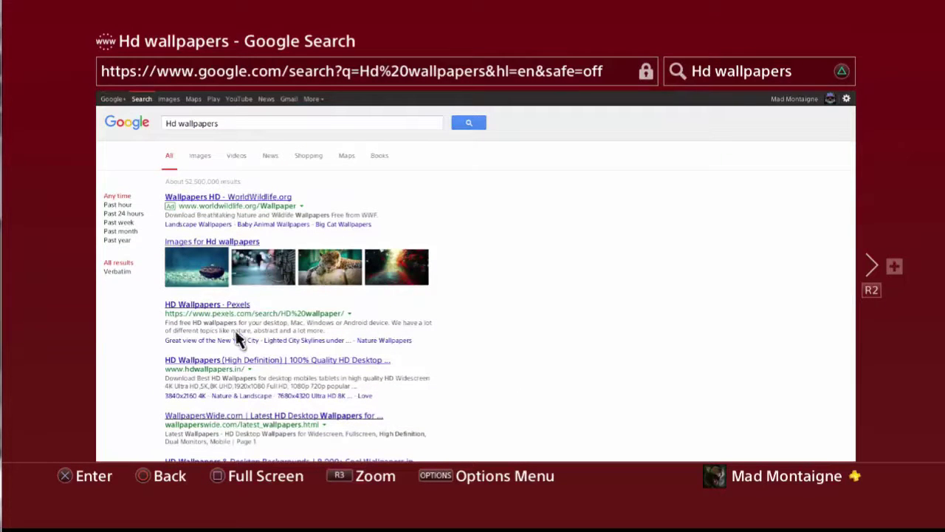
scroll(229, 316, down, 3)
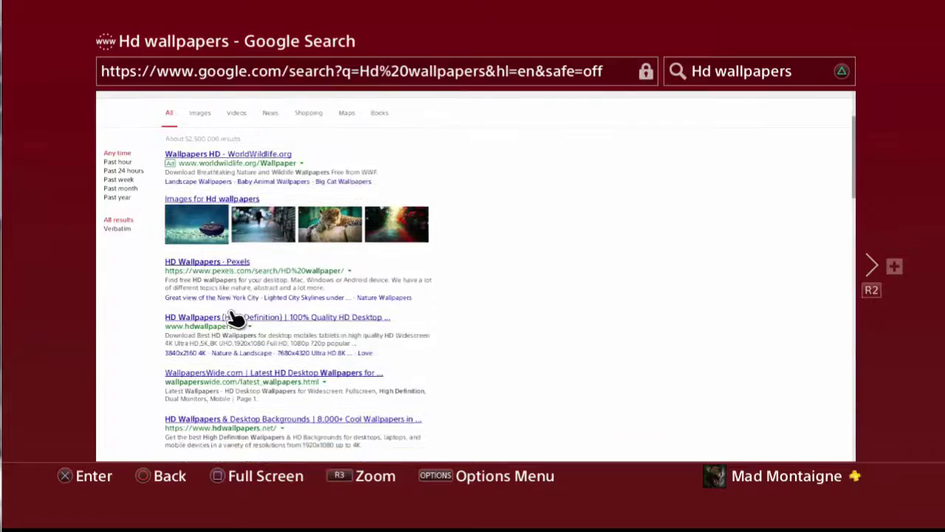
Open the 'HD Wallpapers & Desktop Backgrounds' result and advance its category carousel
click(234, 378)
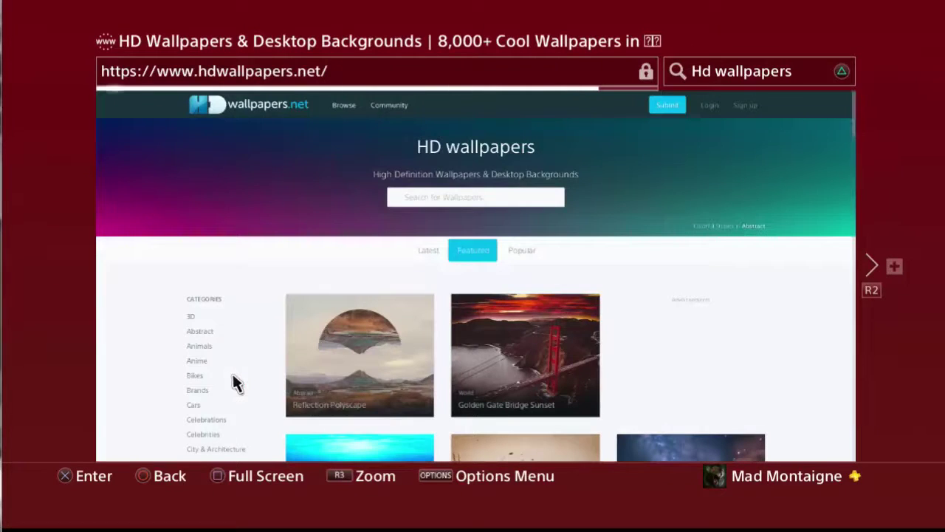
scroll(233, 374, down, 5)
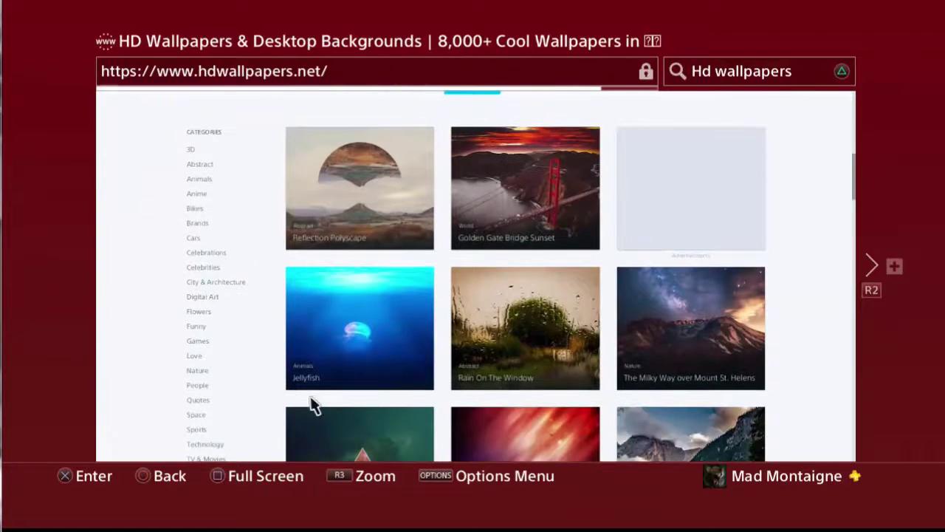
scroll(338, 407, down, 5)
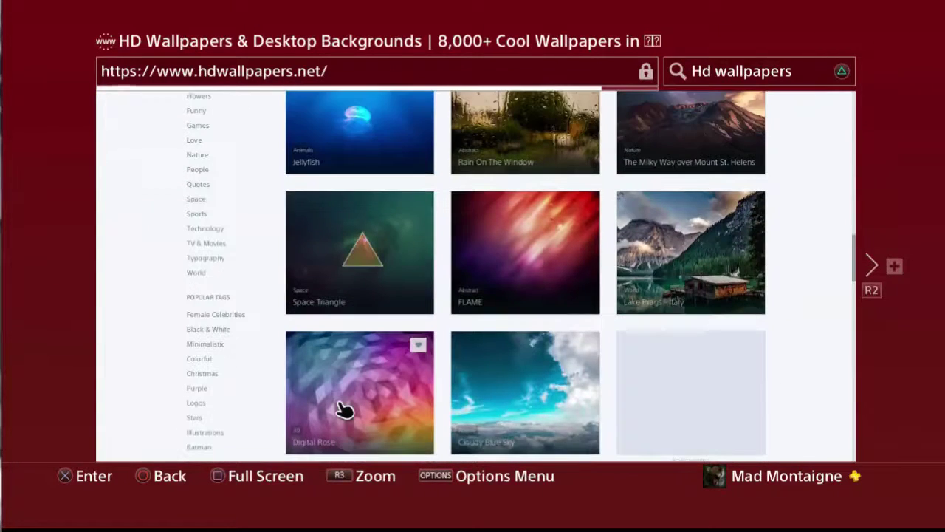
scroll(344, 410, down, 6)
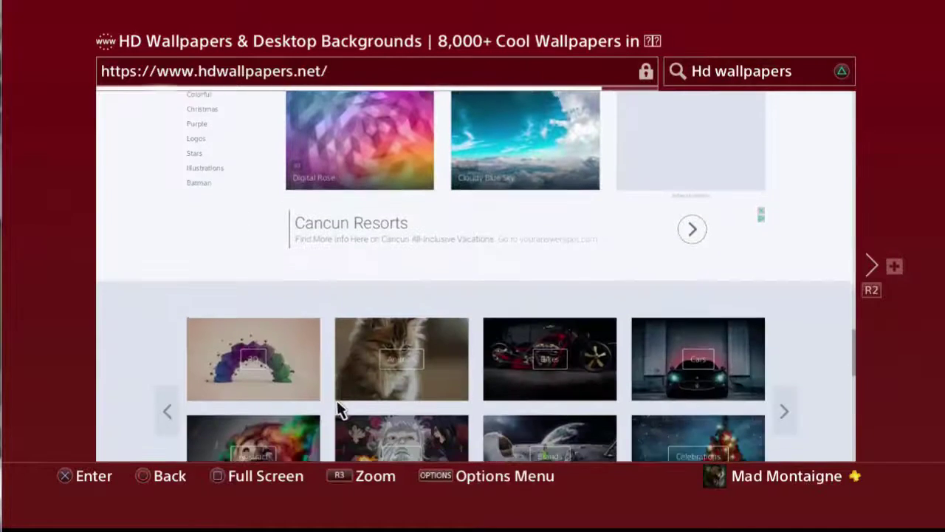
scroll(340, 410, down, 4)
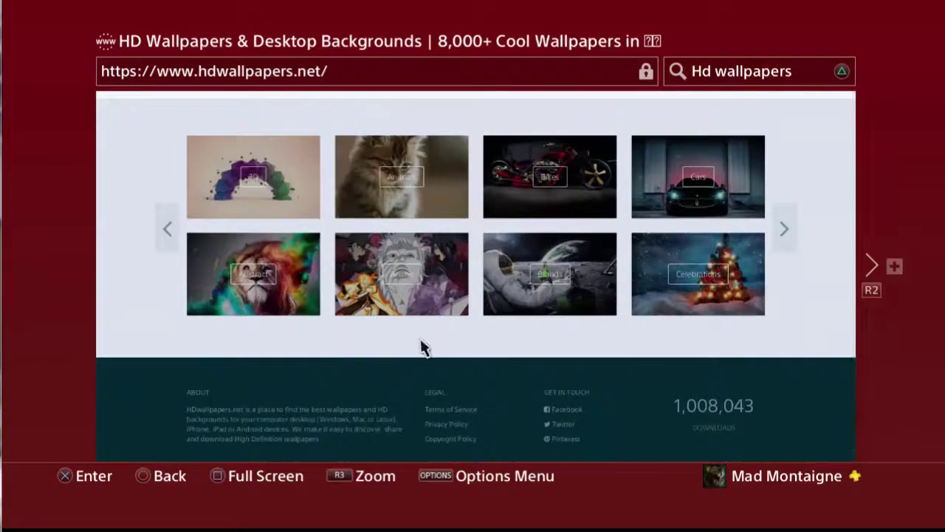
click(784, 231)
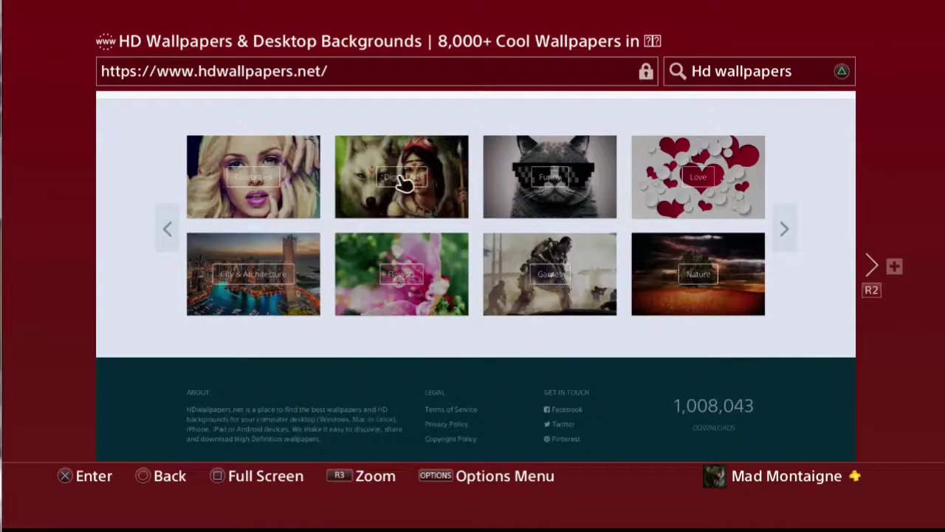
Open the Games category and scroll down to the Batmobile - Batman Arkham Knight tile
click(547, 277)
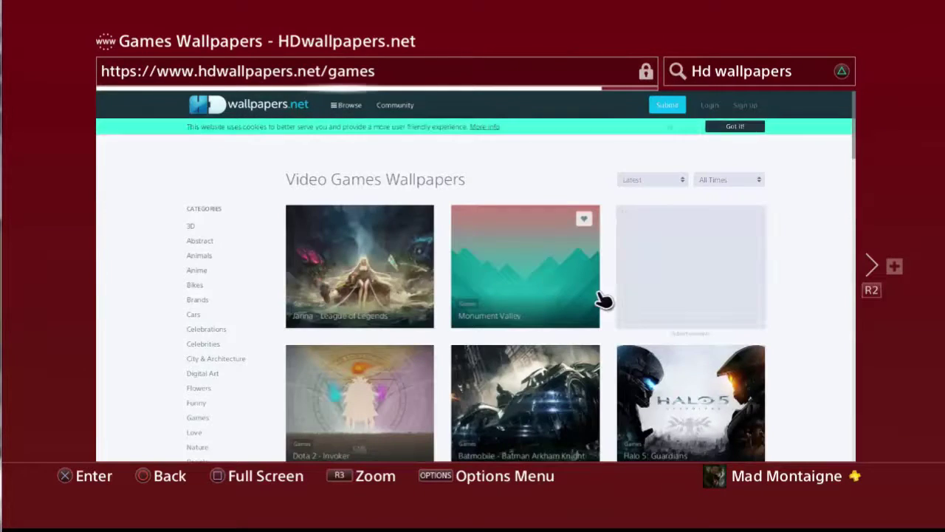
scroll(601, 296, down, 3)
scroll(775, 326, down, 2)
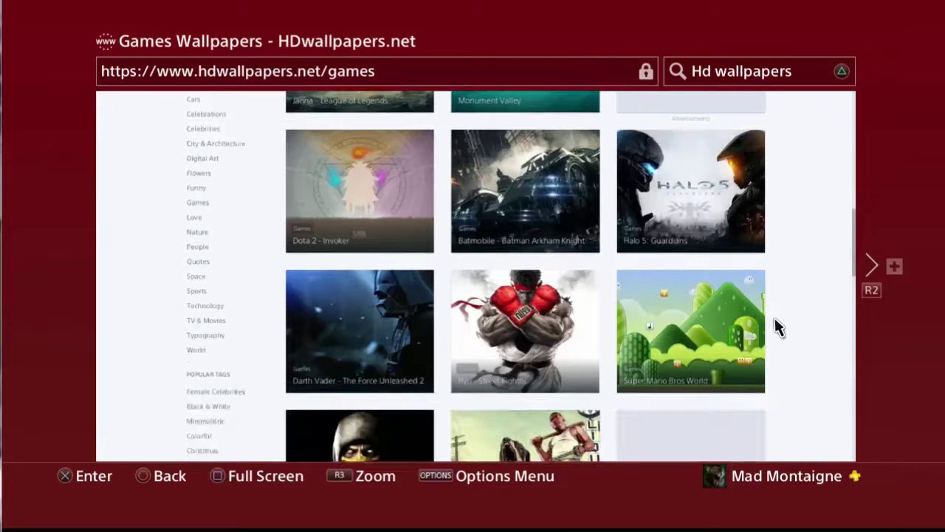
scroll(775, 326, down, 3)
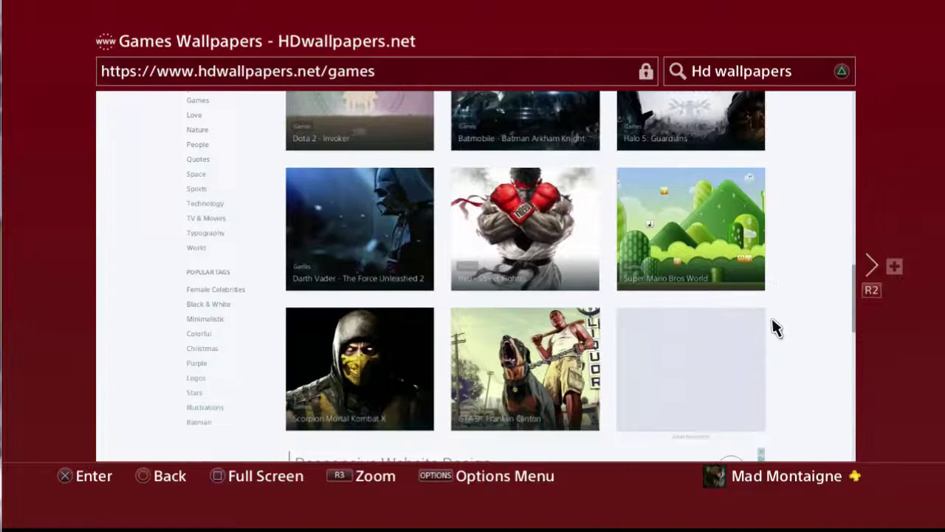
scroll(683, 370, down, 5)
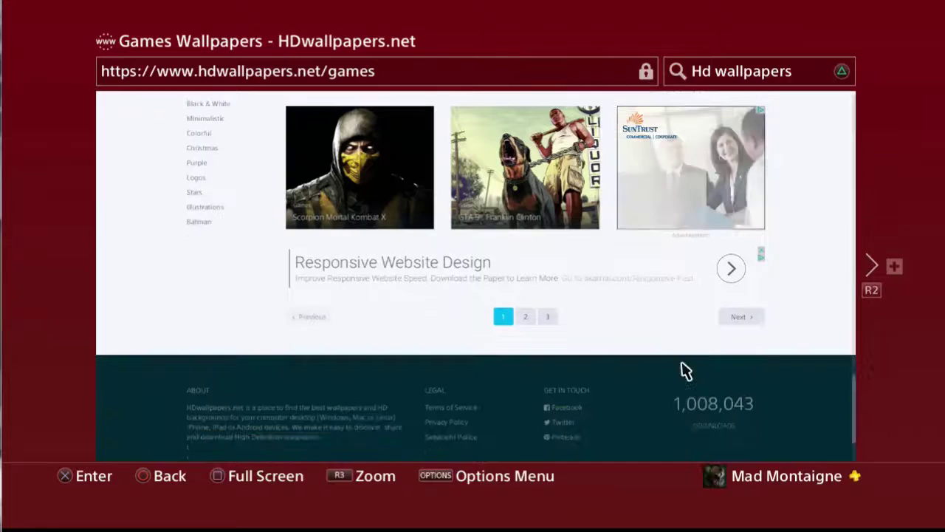
scroll(669, 309, up, 10)
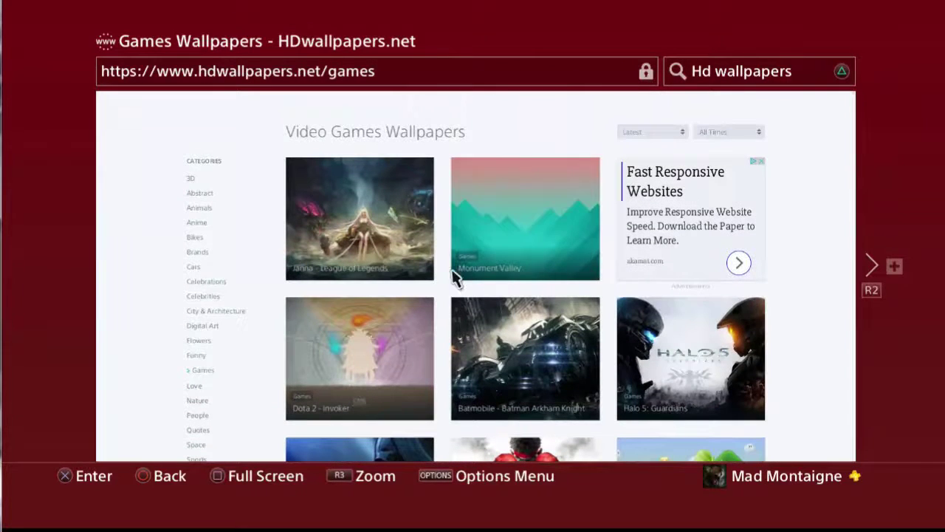
scroll(427, 353, down, 2)
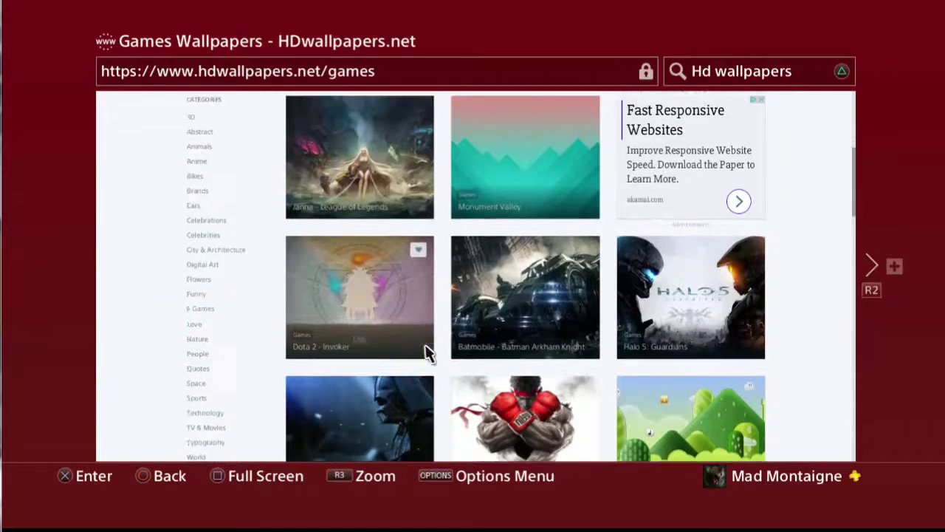
scroll(517, 360, down, 2)
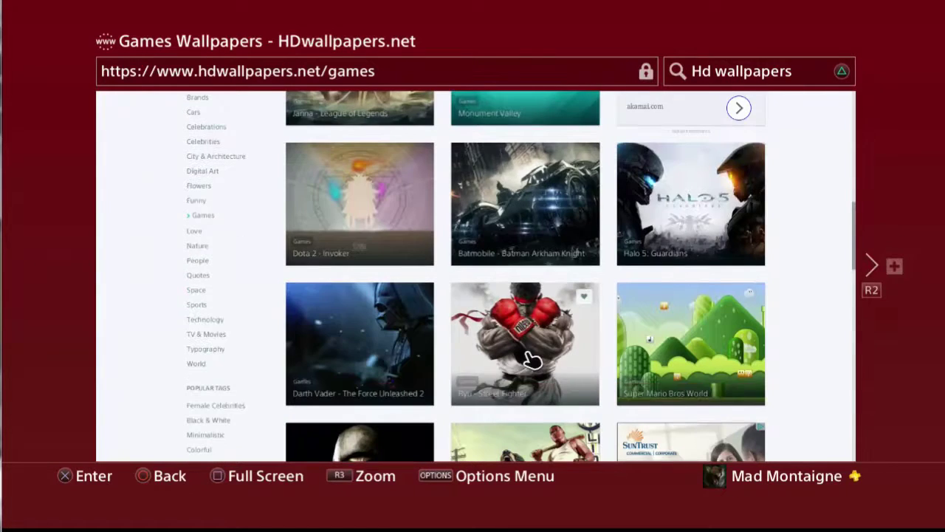
Open the Batmobile - Batman Arkham Knight wallpaper page and view the image
click(574, 234)
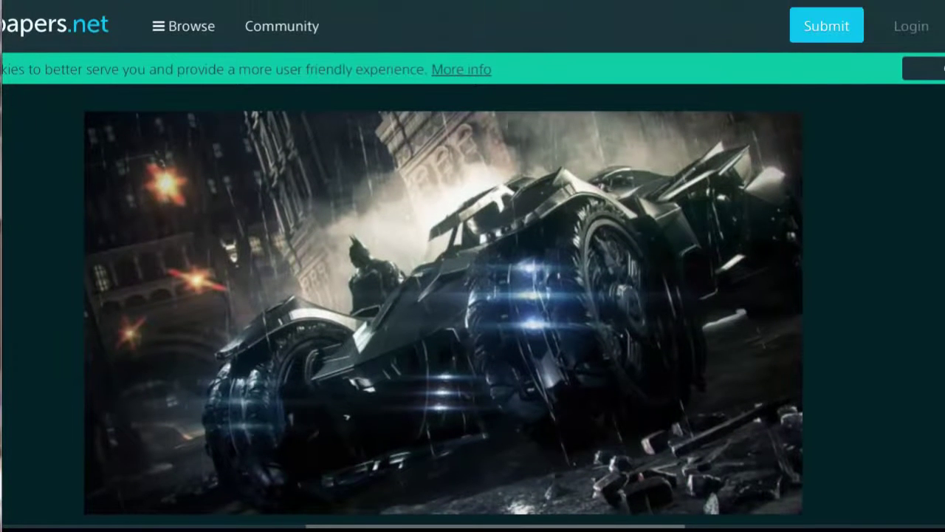
scroll(443, 295, down, 1)
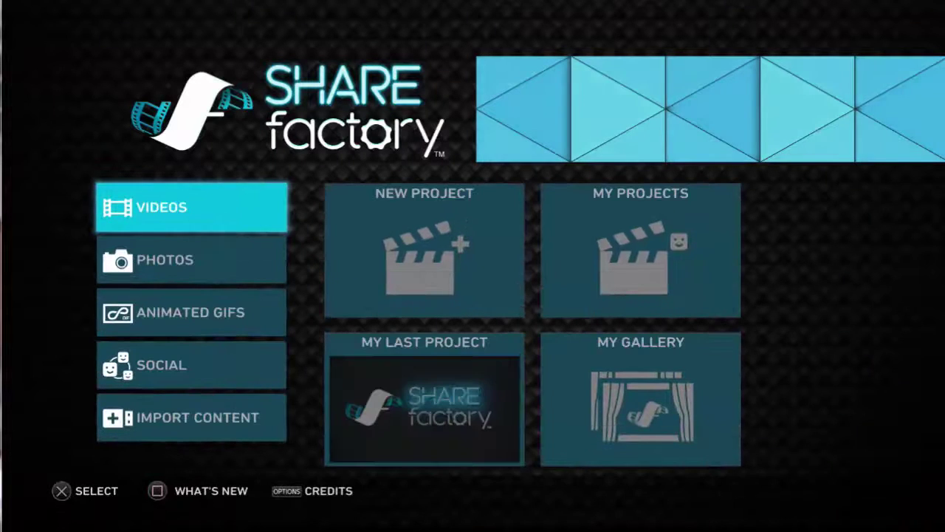
key(Down)
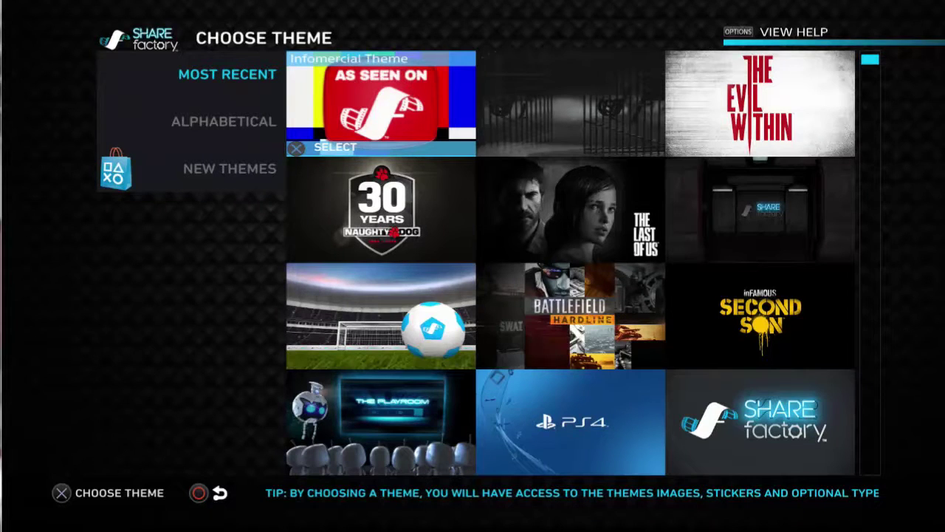
key(Return)
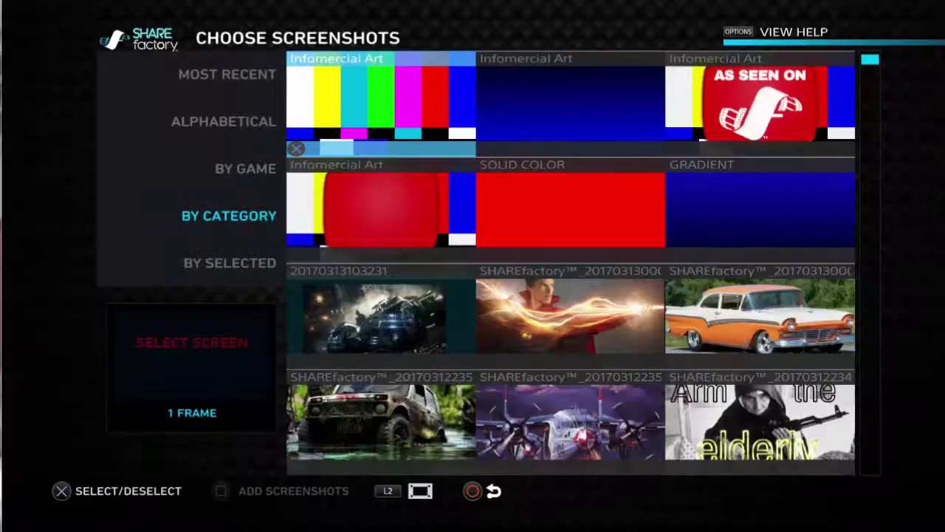
key(Down)
key(Down)
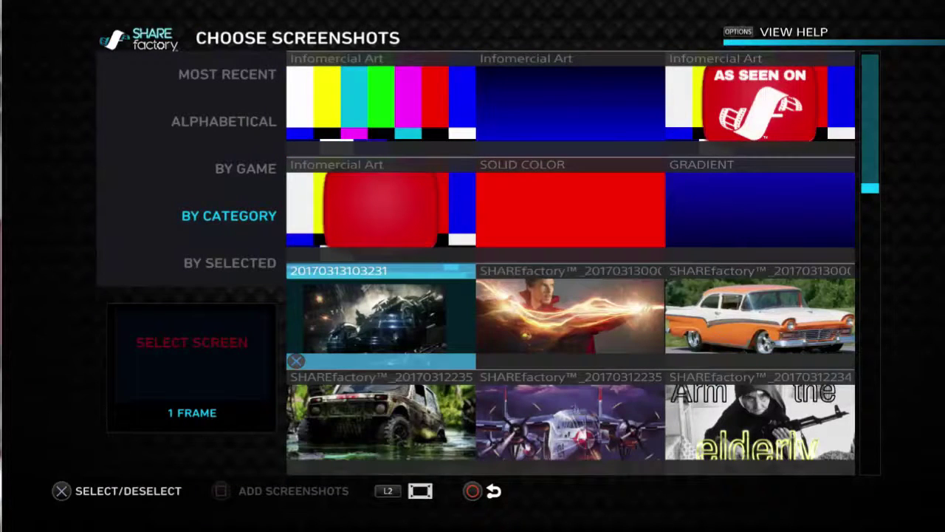
key(Return)
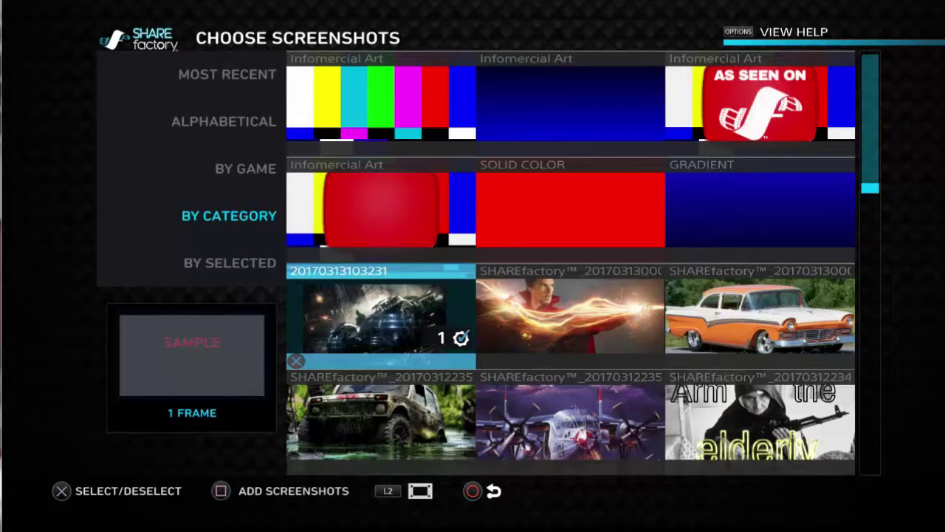
key(space)
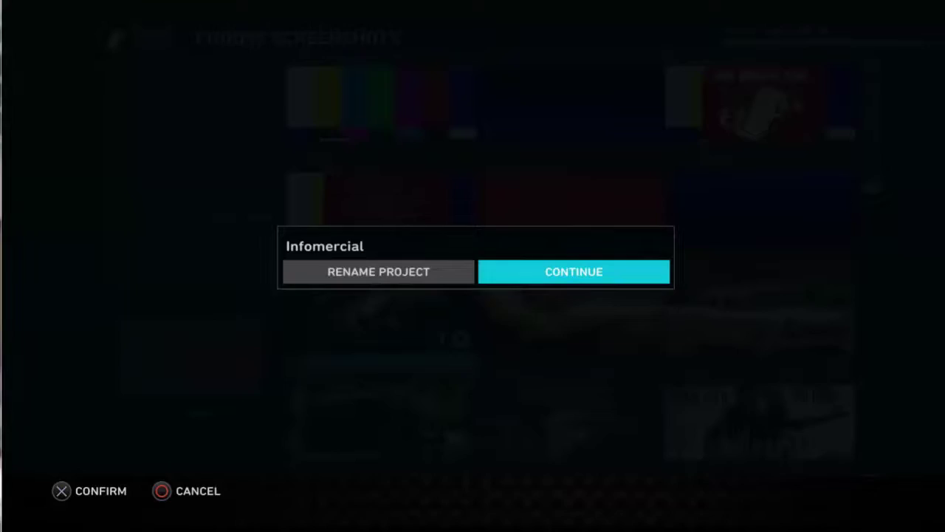
key(Return)
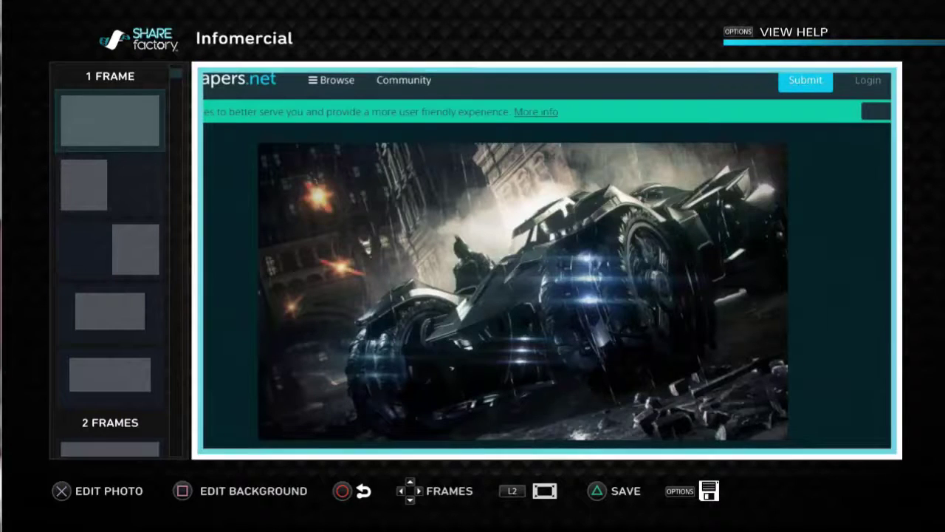
Set the collage background colour to the red preset swatch
key(s)
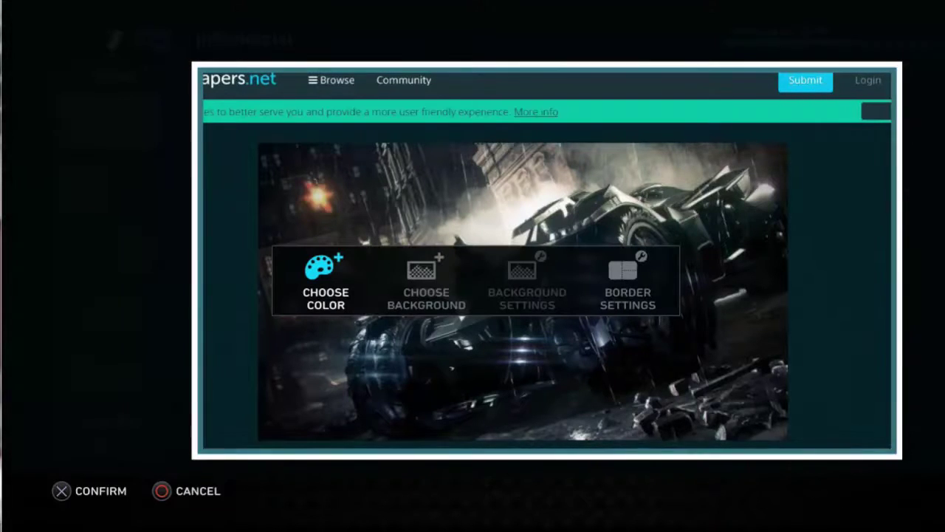
key(Return)
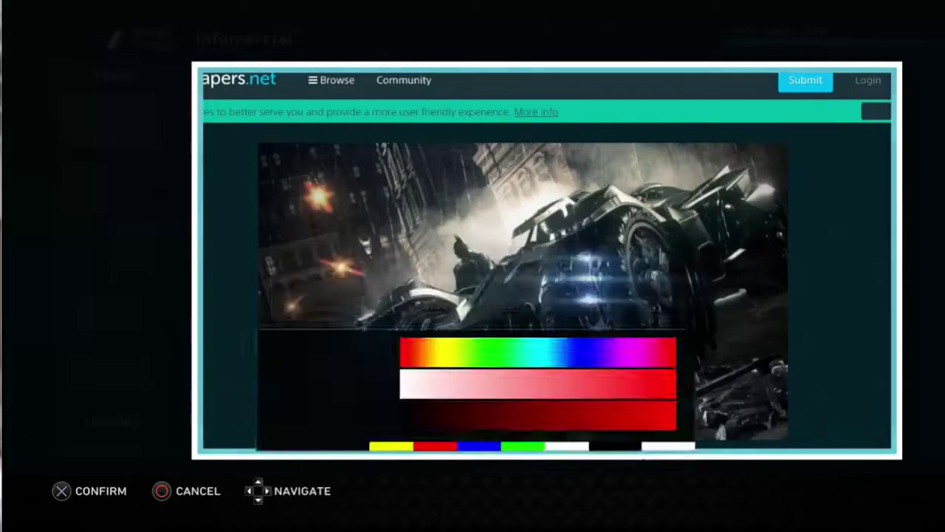
key(Down)
key(Down)
key(Down)
key(Right)
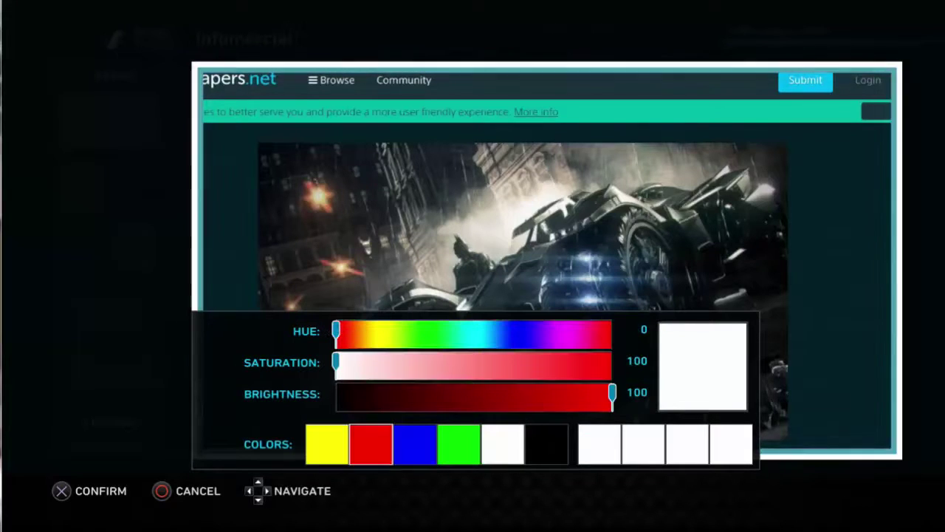
key(Return)
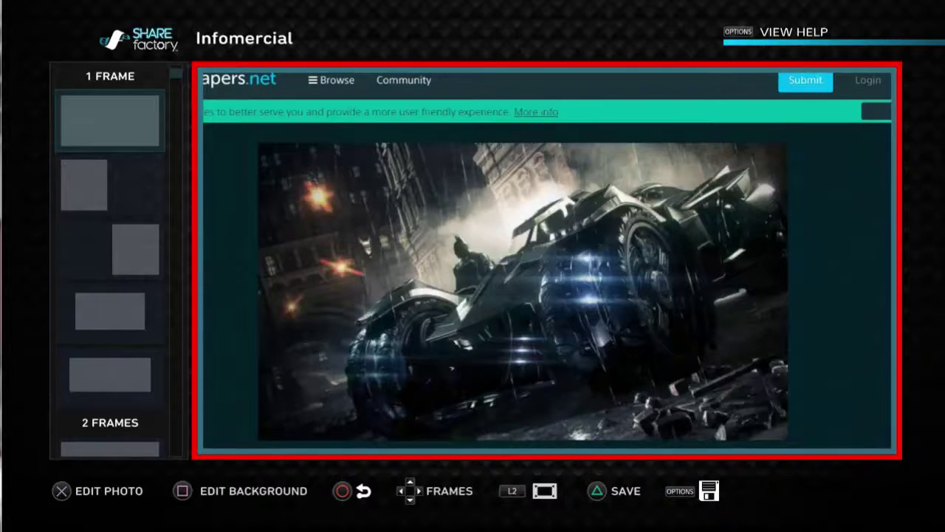
Set the border spacing to 0 in Border Settings
key(BackSpace)
key(Right)
key(Right)
key(Right)
key(Left)
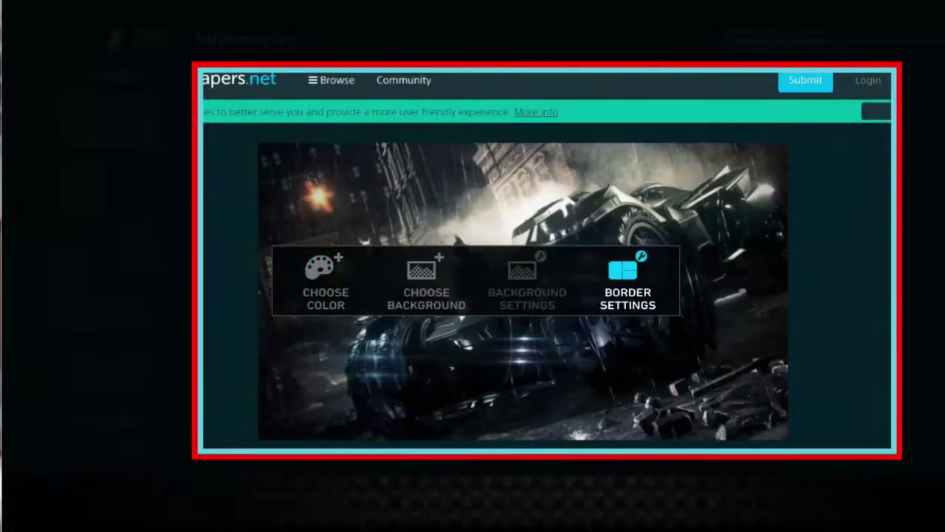
key(Return)
key(Left)
key(Left)
key(Left)
key(Left)
key(Left)
key(Left)
key(Left)
key(Left)
key(Left)
key(Left)
key(Left)
key(Left)
key(Left)
key(Left)
key(Left)
key(Left)
key(Left)
key(Left)
key(Left)
key(Left)
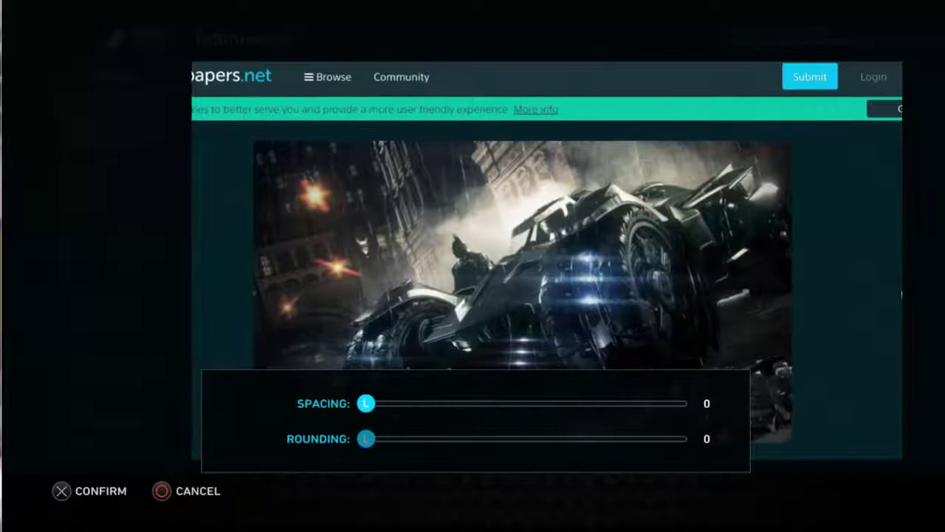
key(Return)
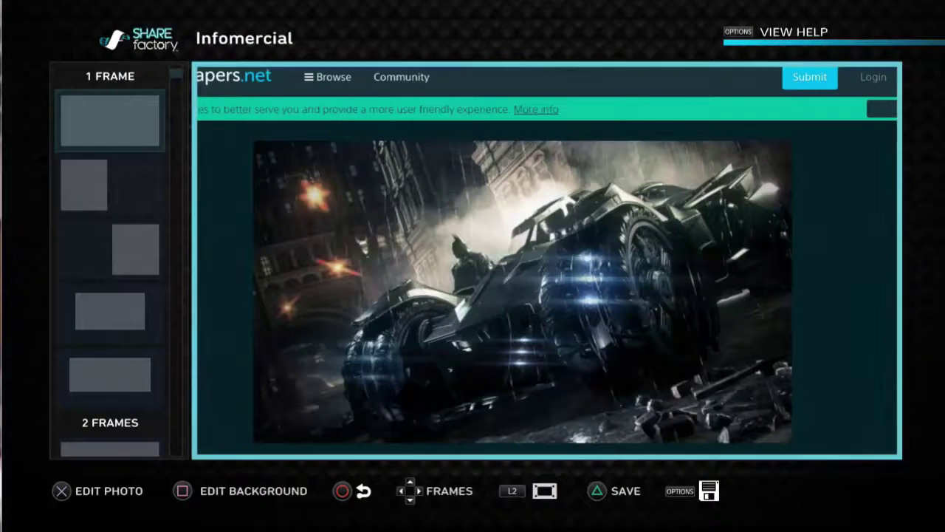
Pan and zoom the Batmobile screenshot to 133% and confirm
key(space)
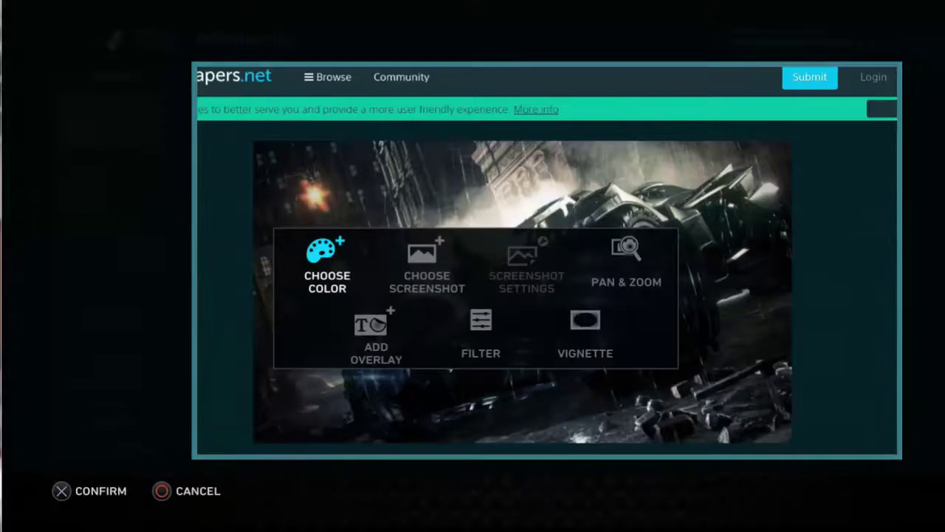
key(Right)
key(Right)
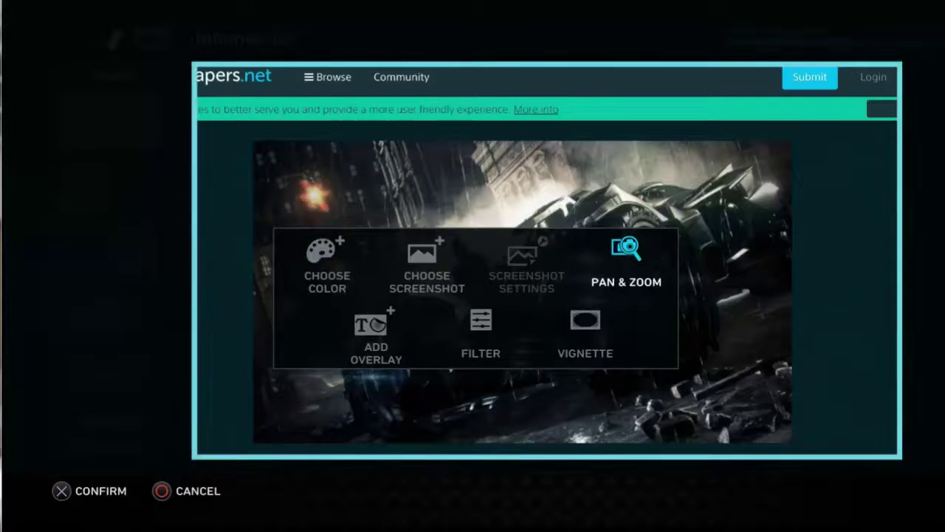
key(Return)
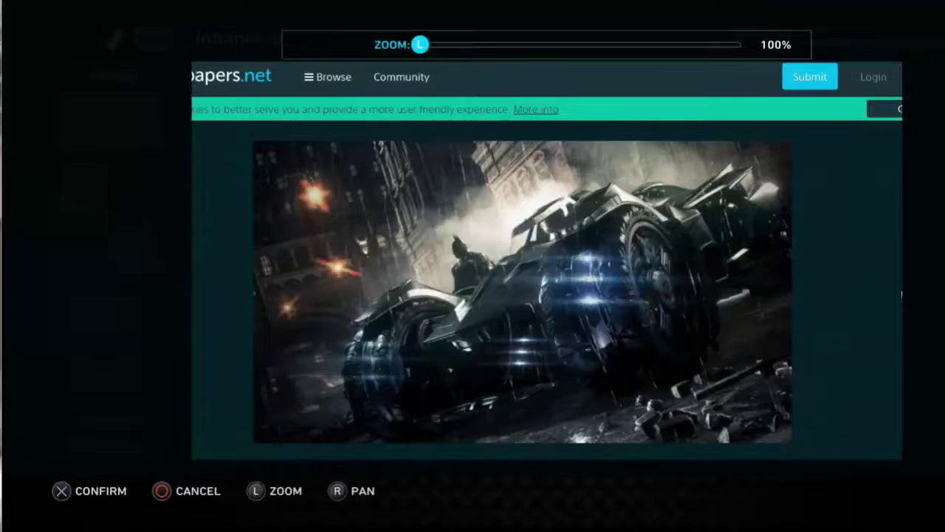
key(Up)
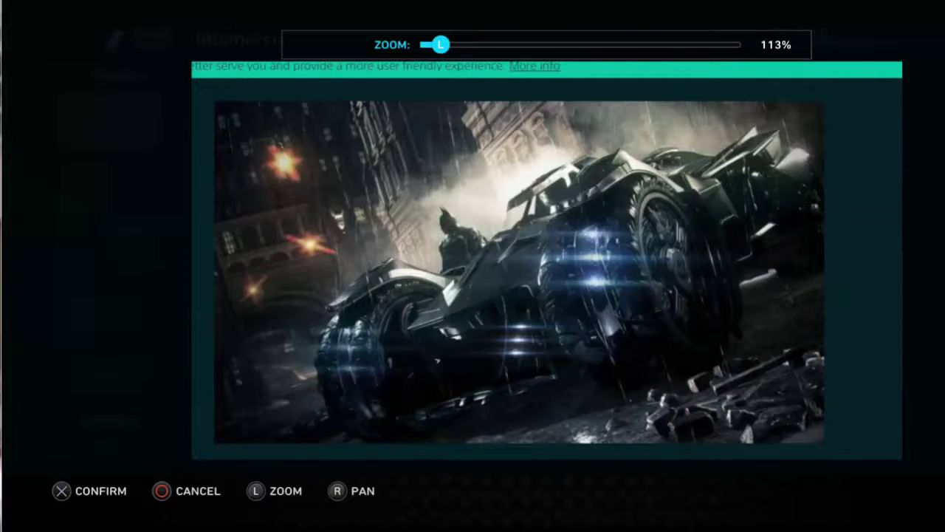
key(Left)
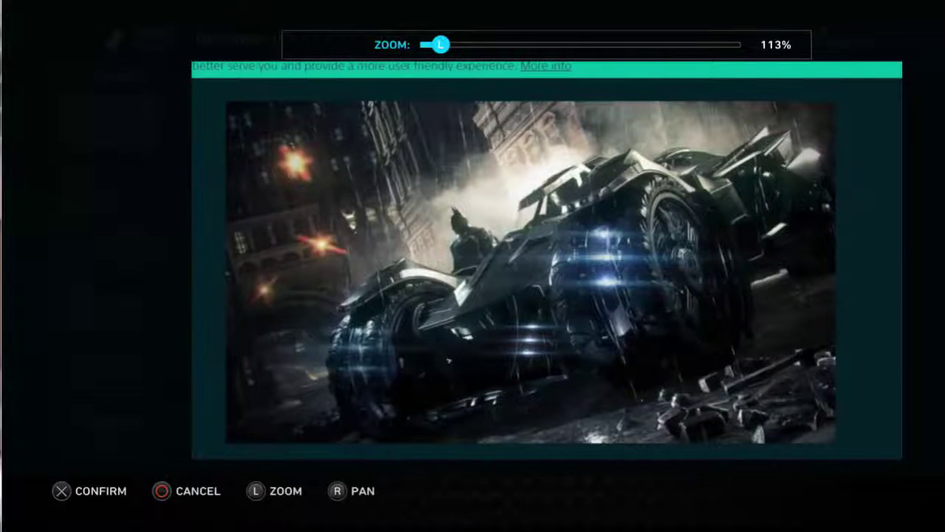
key(Up)
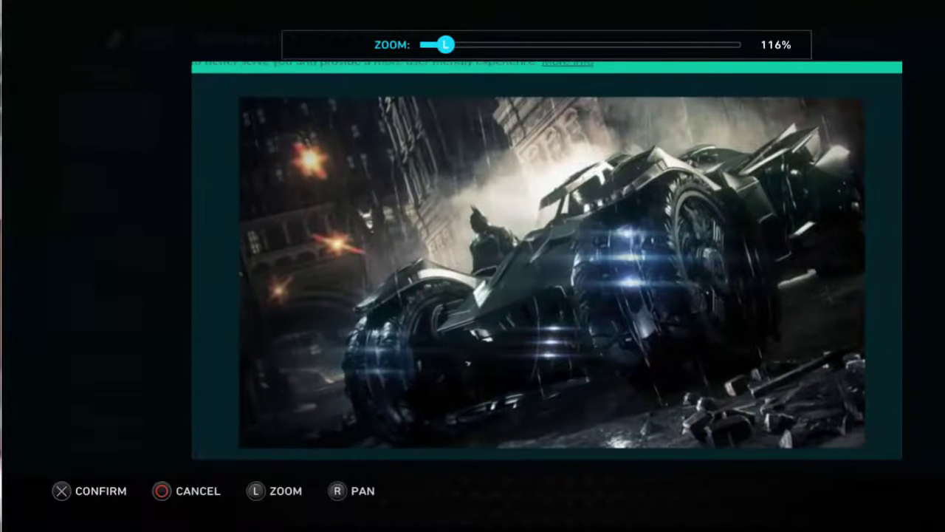
key(Up)
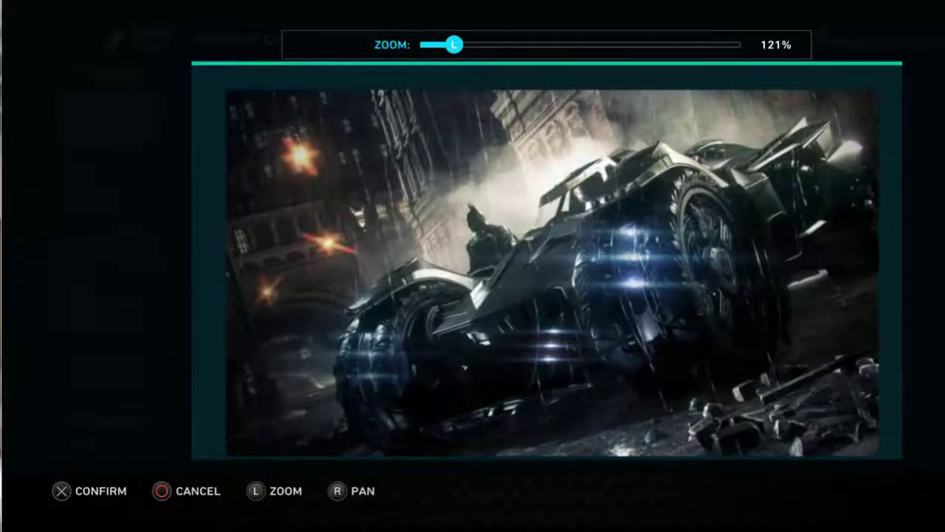
key(Up)
key(Down)
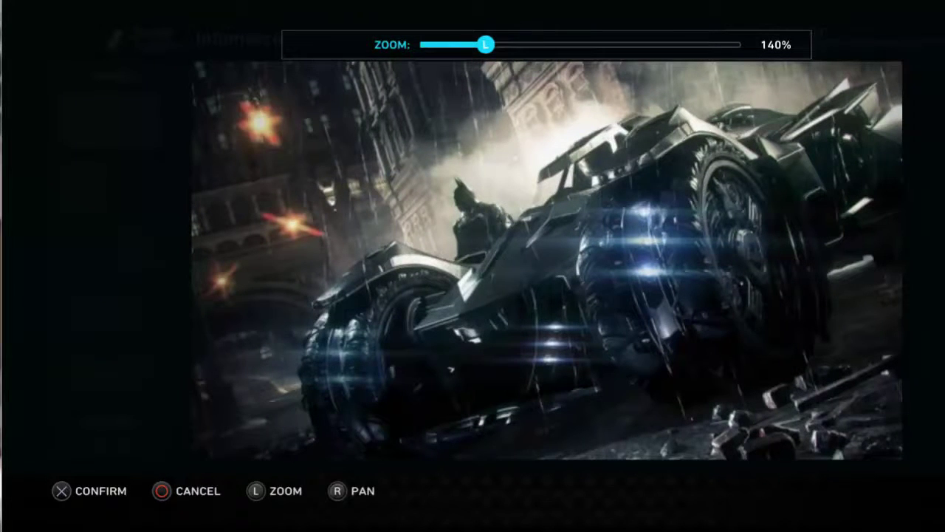
key(Down)
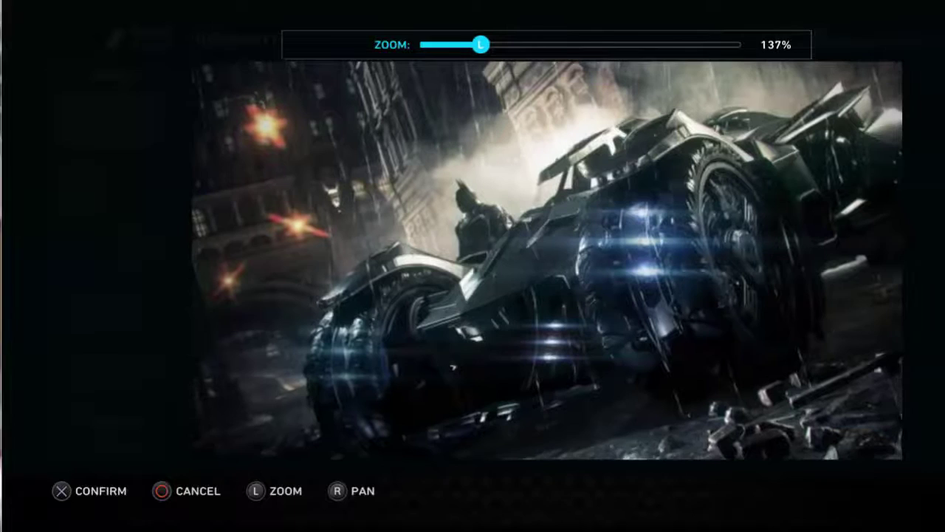
key(Down)
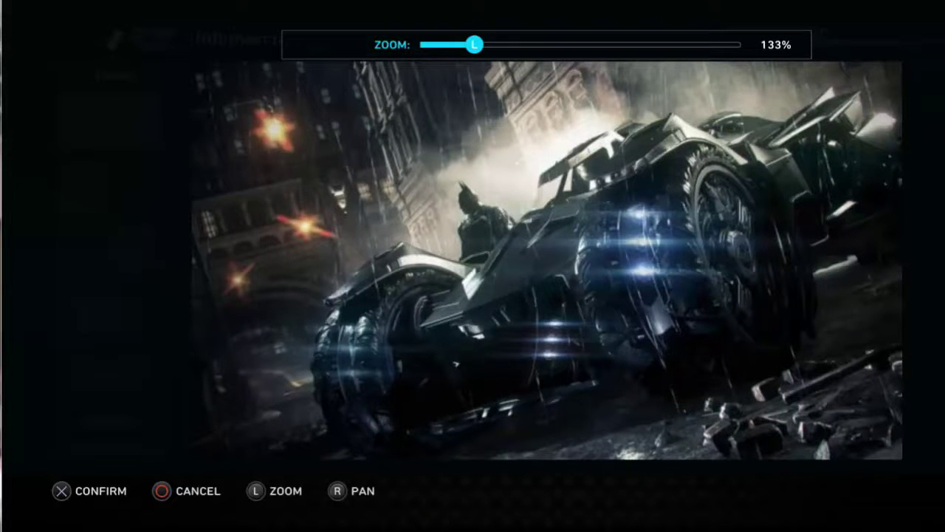
key(Return)
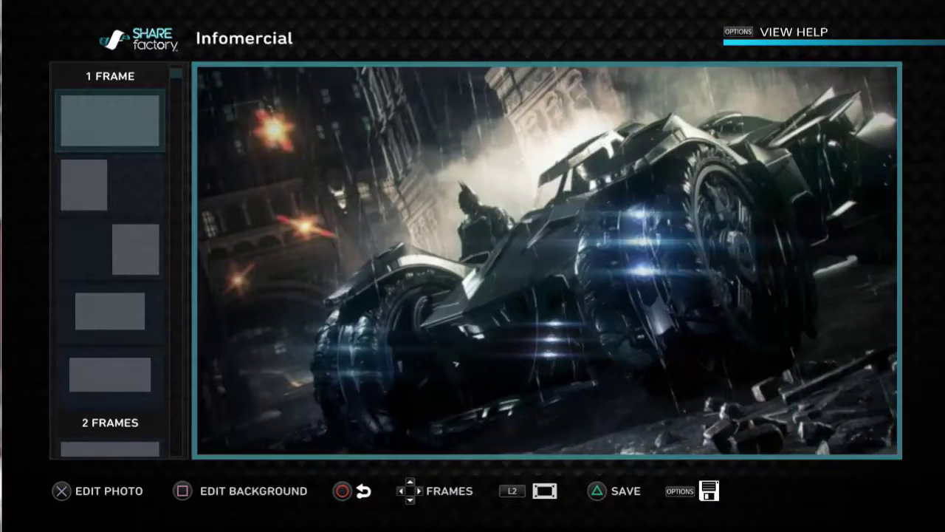
Save the collage as a photo, exit, and dismiss the Project Saved notice
key(Escape)
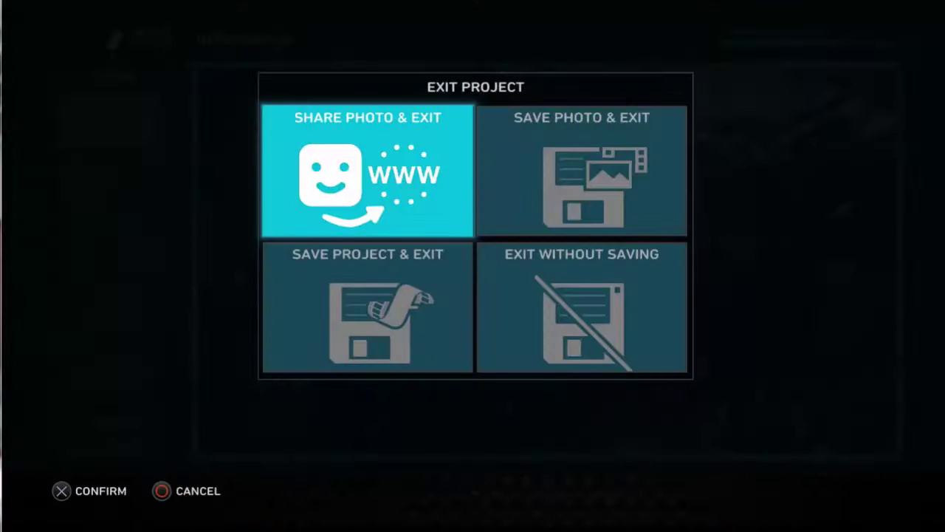
key(Right)
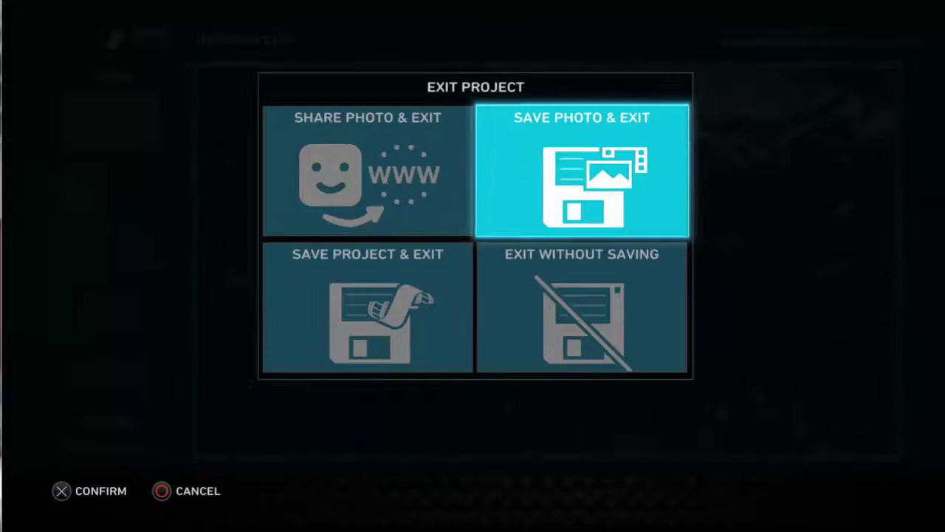
key(Return)
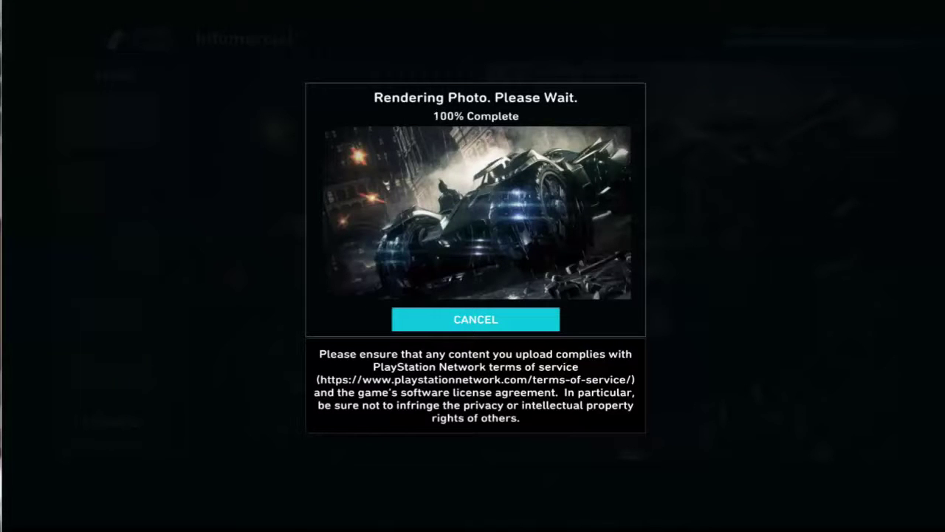
key(Return)
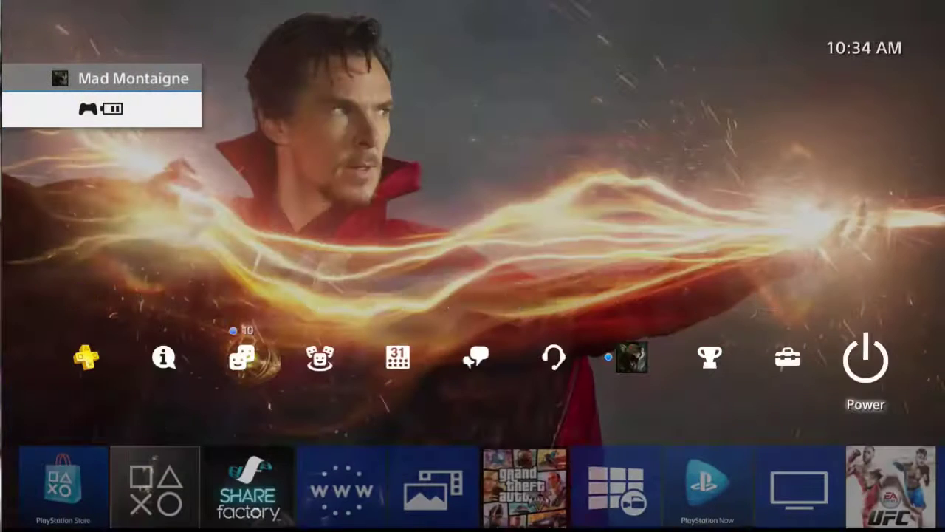
In System Settings, go to Themes > Select Theme and open the Custom theme
key(Left)
key(Left)
key(Right)
key(Right)
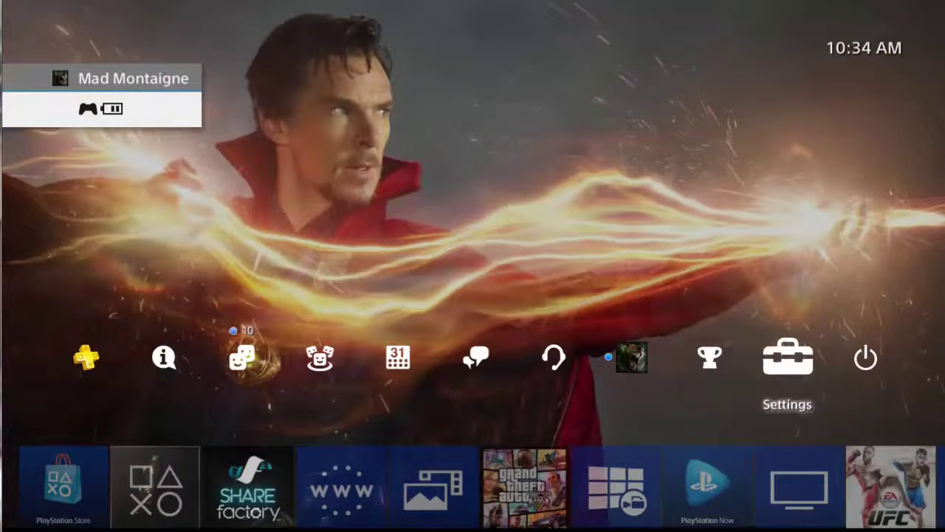
key(Return)
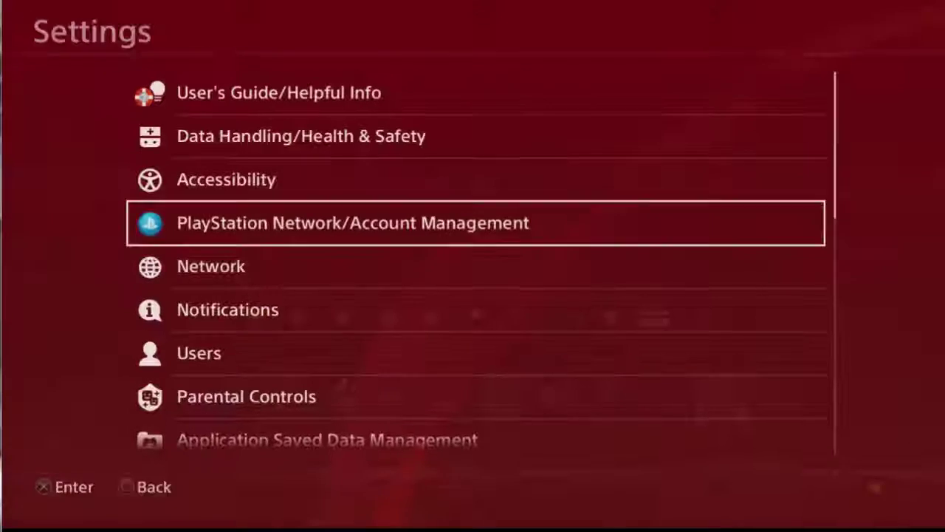
key(Down)
key(Down)
key(Down)
key(Down)
key(Down)
key(Down)
key(Down)
key(Down)
key(Down)
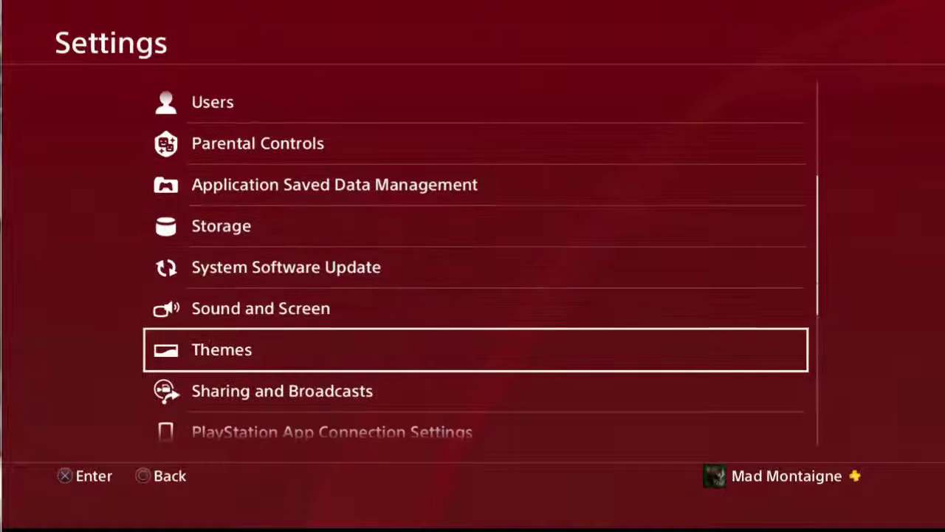
key(Return)
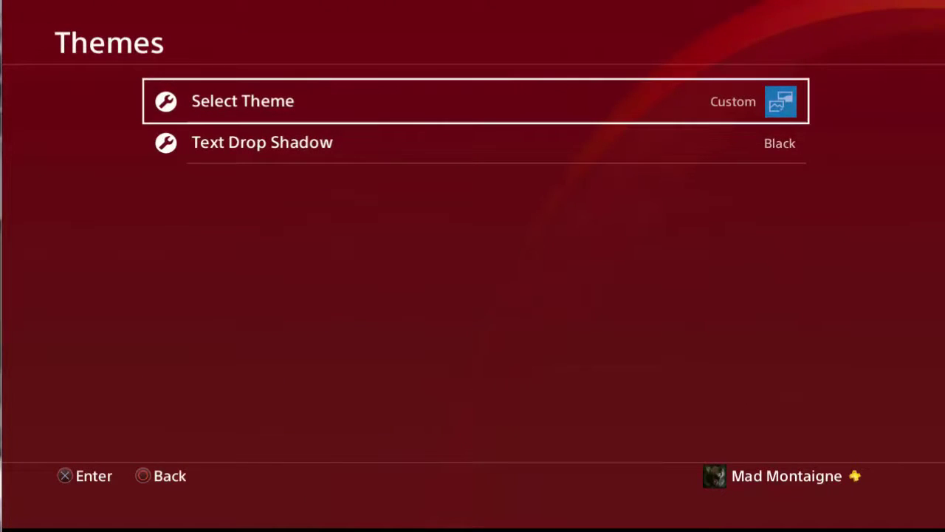
key(Return)
key(Down)
key(Right)
key(Down)
key(Down)
key(Down)
key(Down)
key(Down)
key(Down)
key(Down)
key(Down)
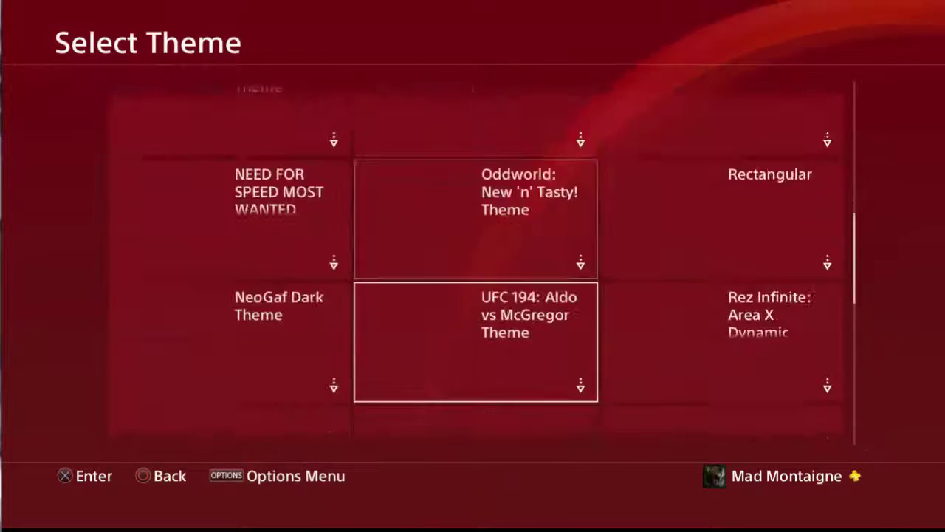
key(Left)
key(Right)
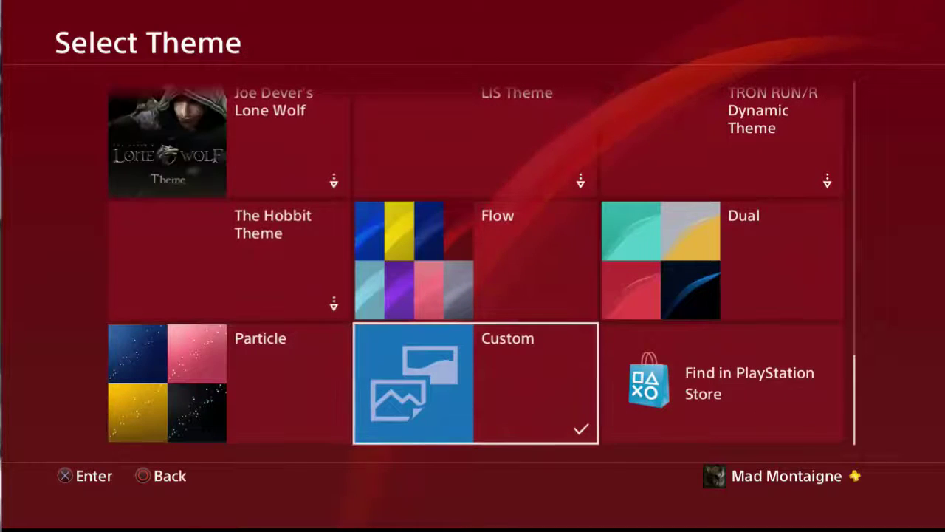
key(Return)
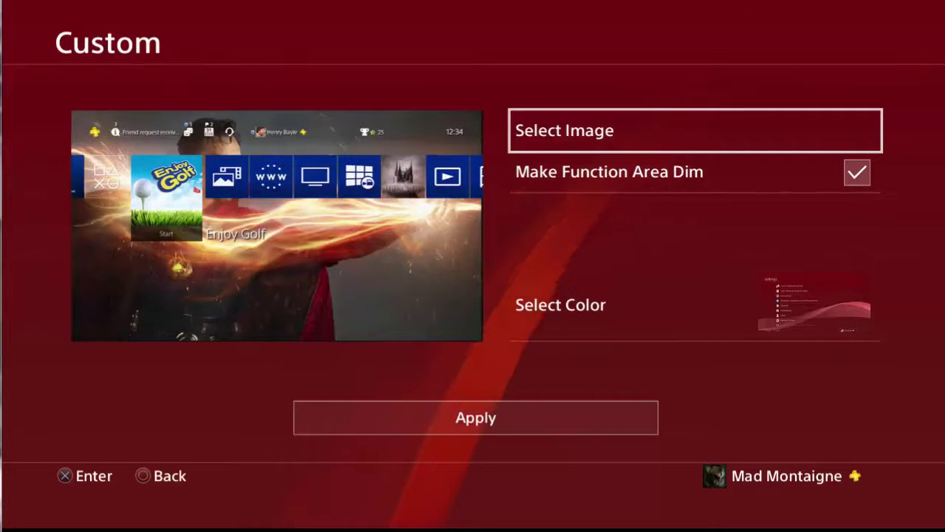
Pick the Batmobile screenshot from the All folder as the custom theme background
key(Return)
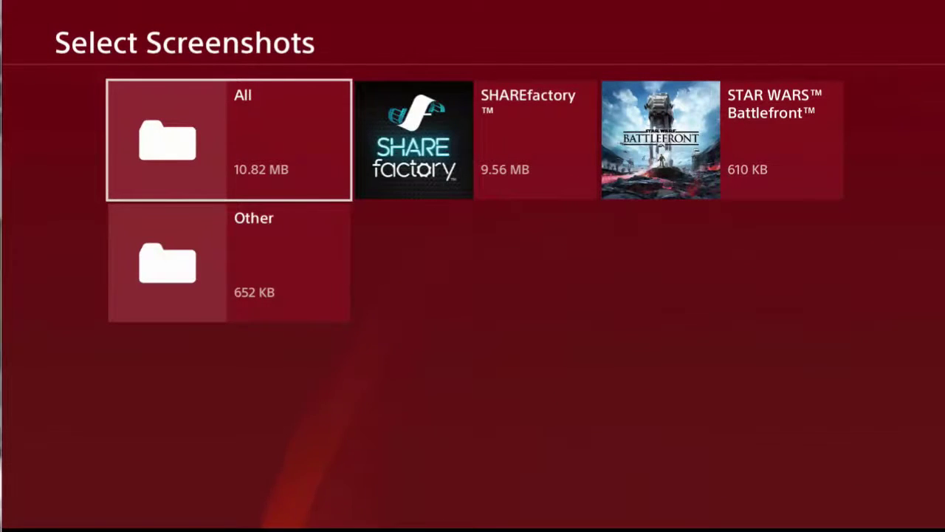
key(Return)
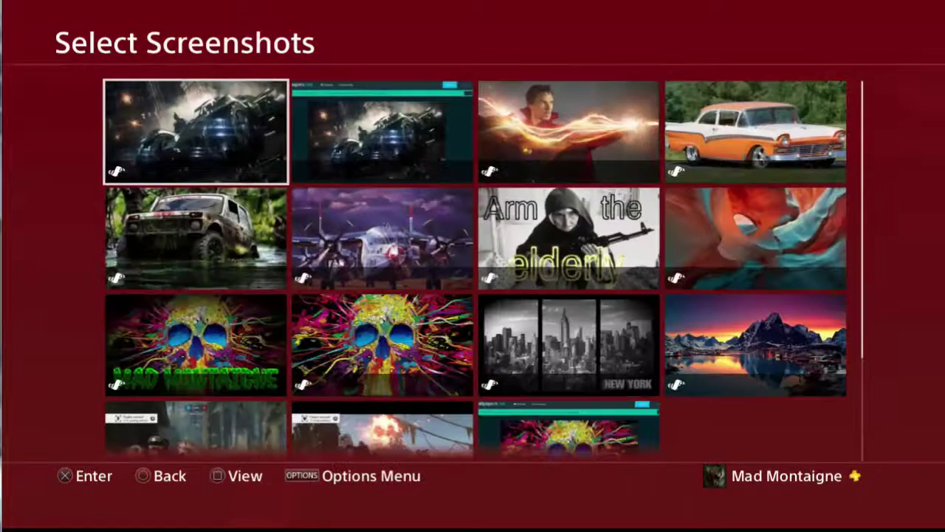
key(Return)
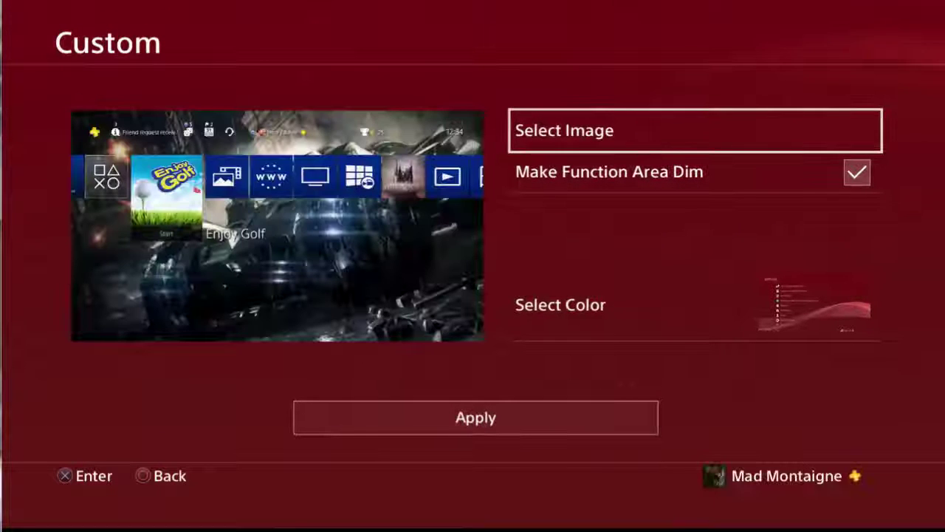
Toggle Make Function Area Dim off and on to compare the effect
key(Down)
key(Down)
key(Up)
key(Return)
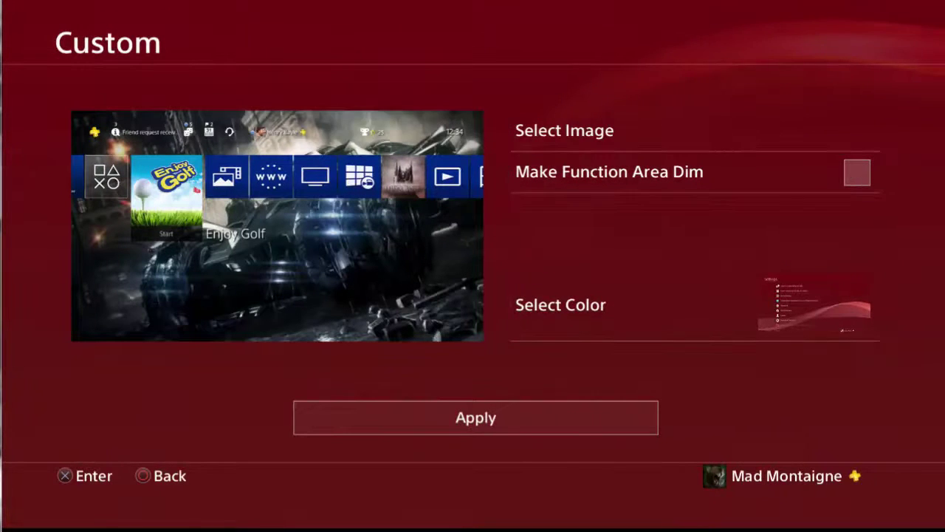
key(Return)
key(Return)
key(Return)
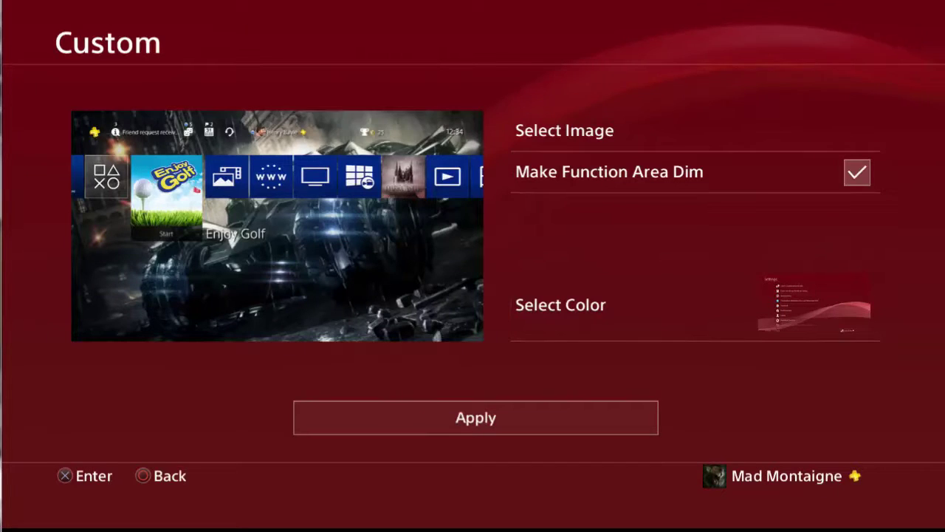
key(Return)
key(Return)
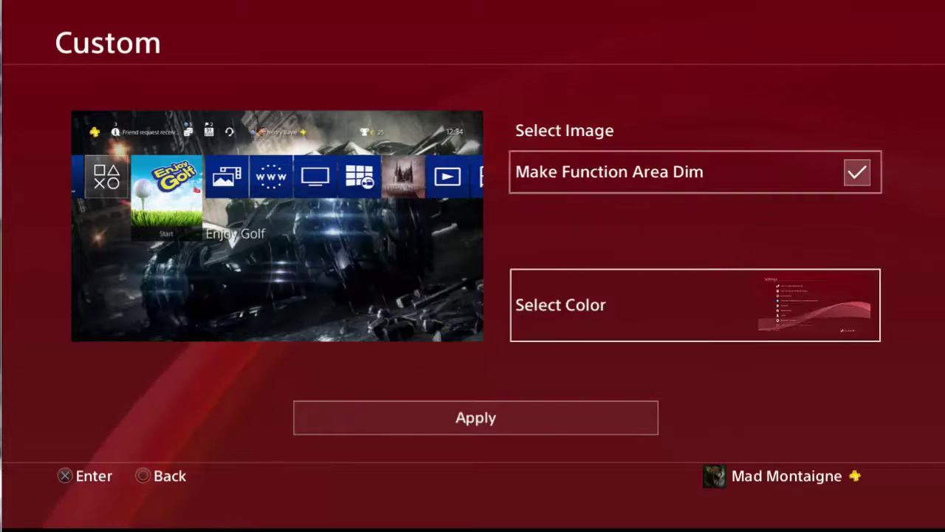
Preview theme colours, choose yellow, and apply the custom theme
key(Return)
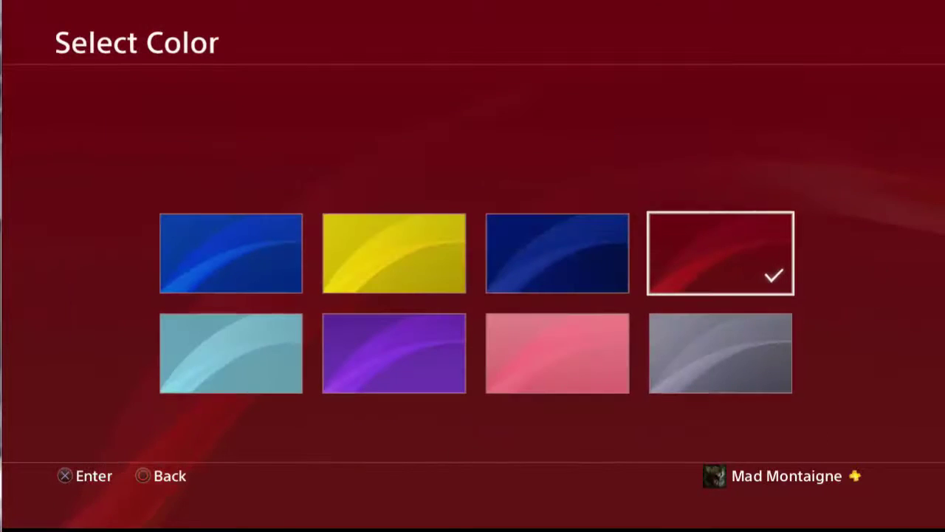
key(Left)
key(Left)
key(Left)
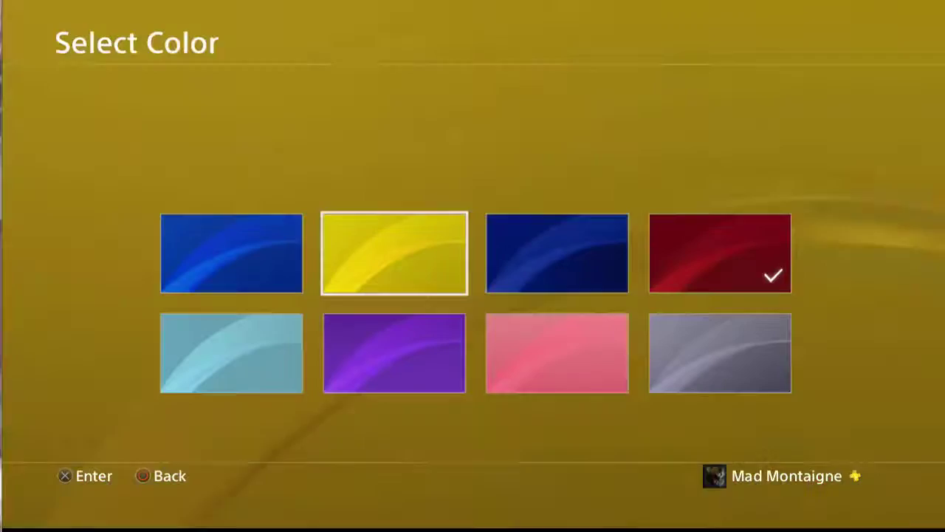
key(Down)
key(Right)
key(Right)
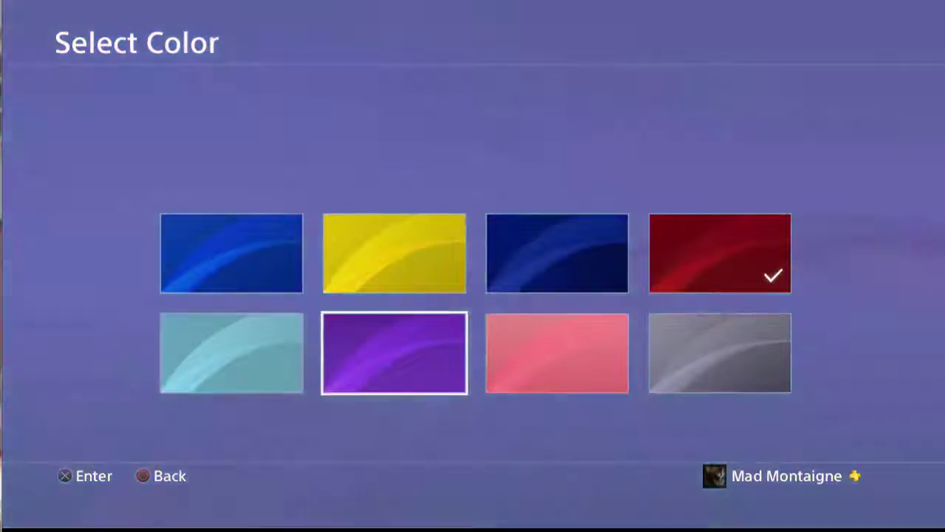
key(Up)
key(Right)
key(Left)
key(Left)
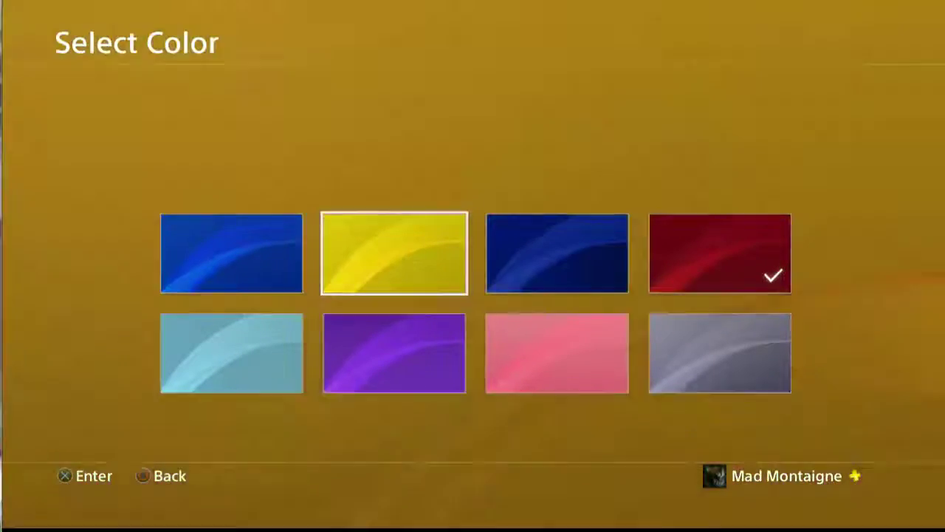
key(Return)
key(Down)
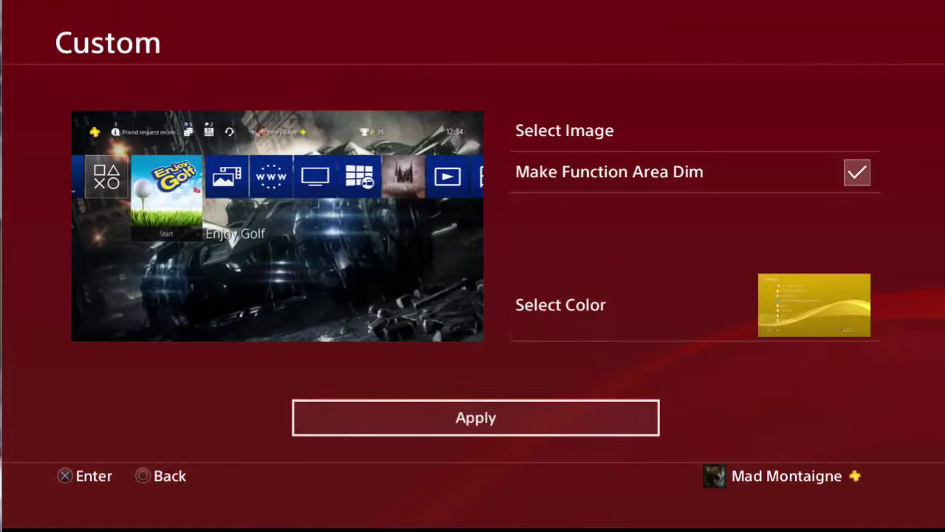
key(Return)
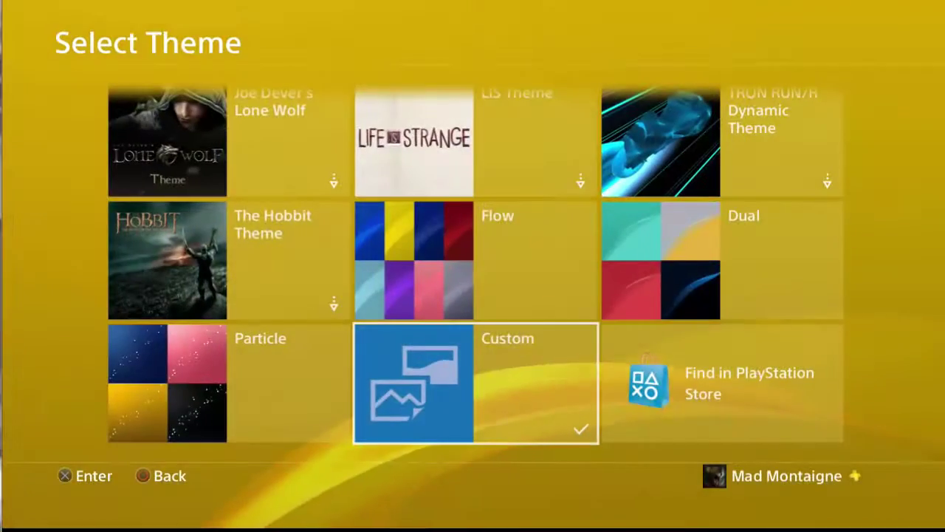
Return to the home screen showing the Batmobile wallpaper and move along the function bar toward Settings
key(Escape)
key(Up)
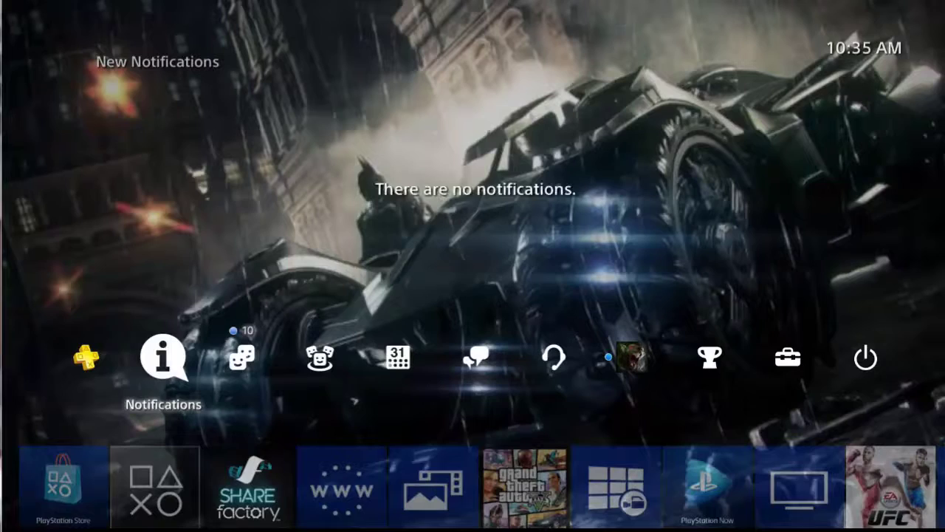
key(Down)
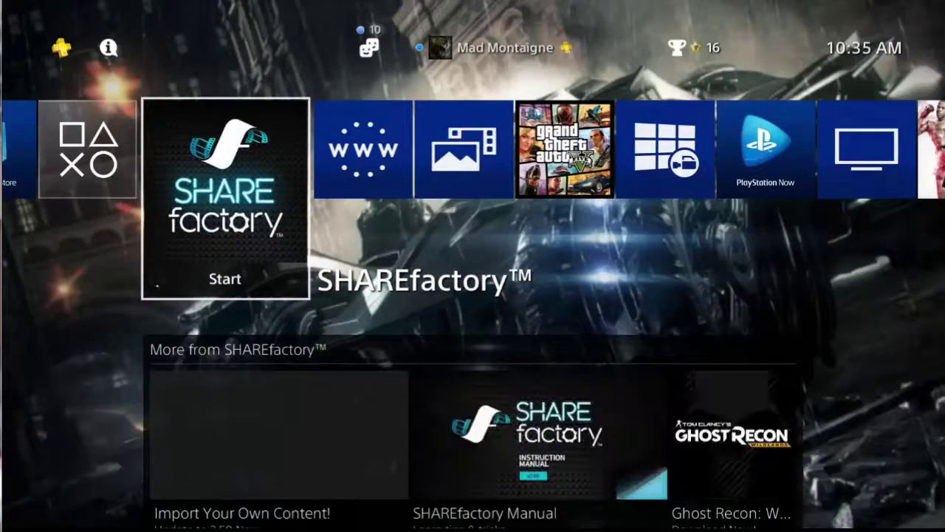
key(Up)
key(Right)
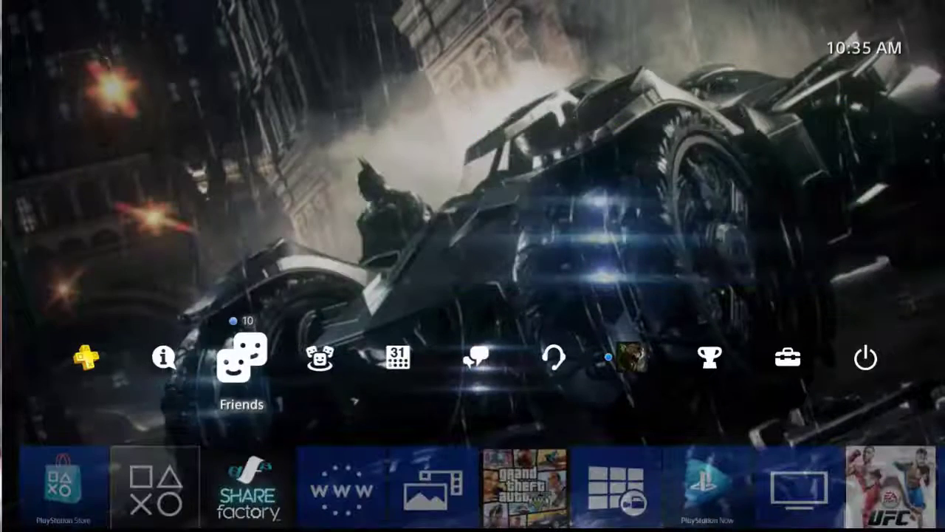
key(Left)
key(Down)
key(Up)
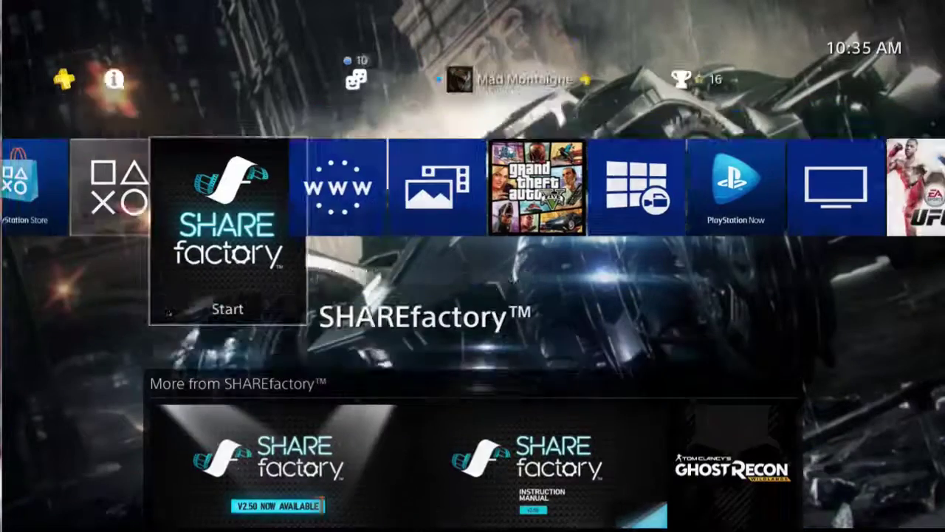
key(Right)
key(Right)
key(Right)
key(Right)
key(Right)
key(Right)
key(Right)
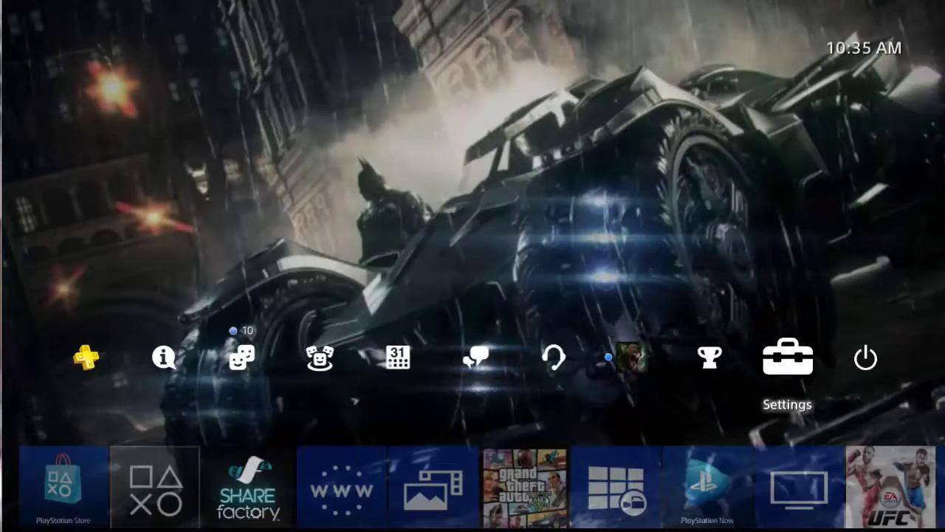
Open Settings > Themes and the Custom theme's settings
key(Return)
key(Down)
key(Down)
key(Down)
key(Down)
key(Down)
key(Down)
key(Down)
key(Down)
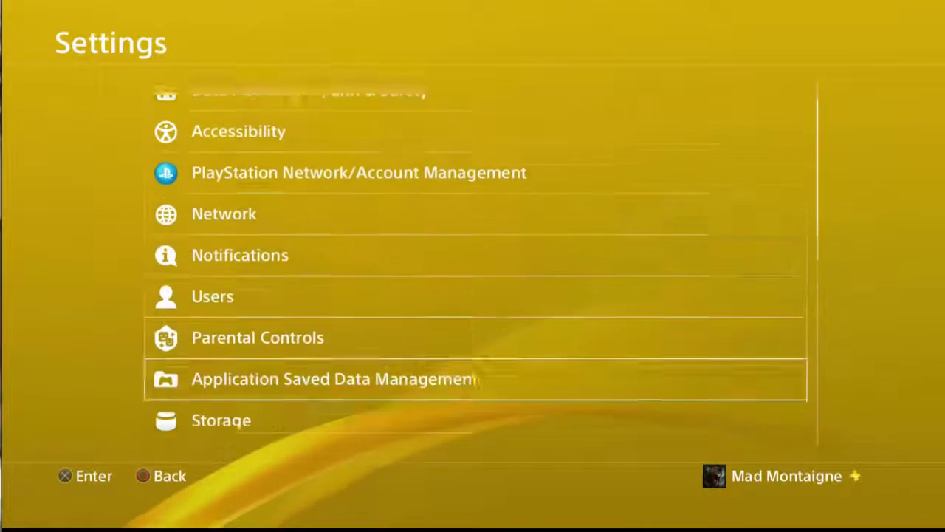
key(Up)
key(Up)
key(Down)
key(Down)
key(Down)
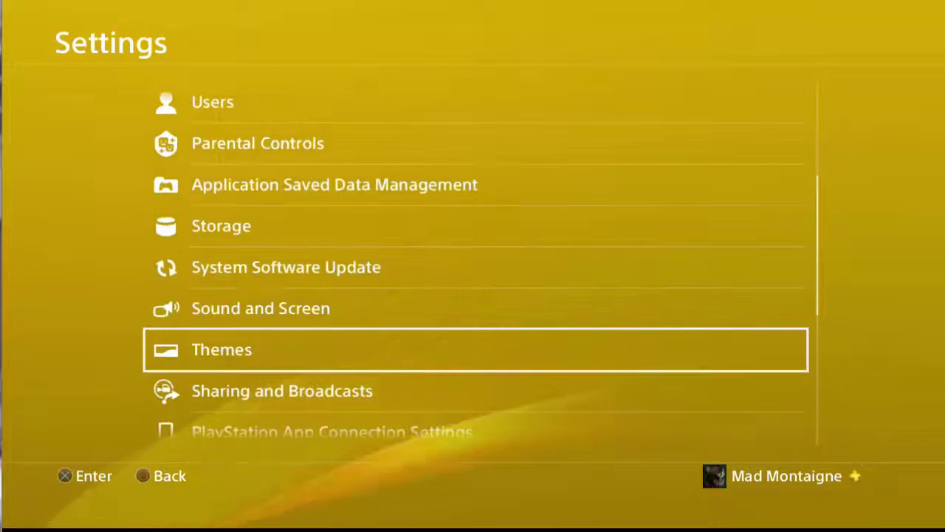
key(Return)
key(Return)
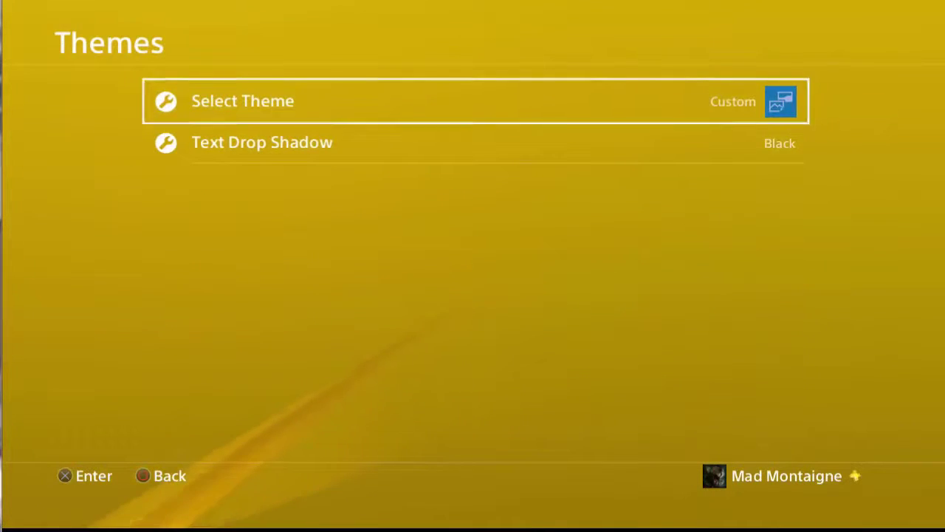
key(Right)
key(Down)
key(Down)
key(Down)
key(Down)
key(Down)
key(Down)
key(Down)
key(Down)
key(Down)
key(Down)
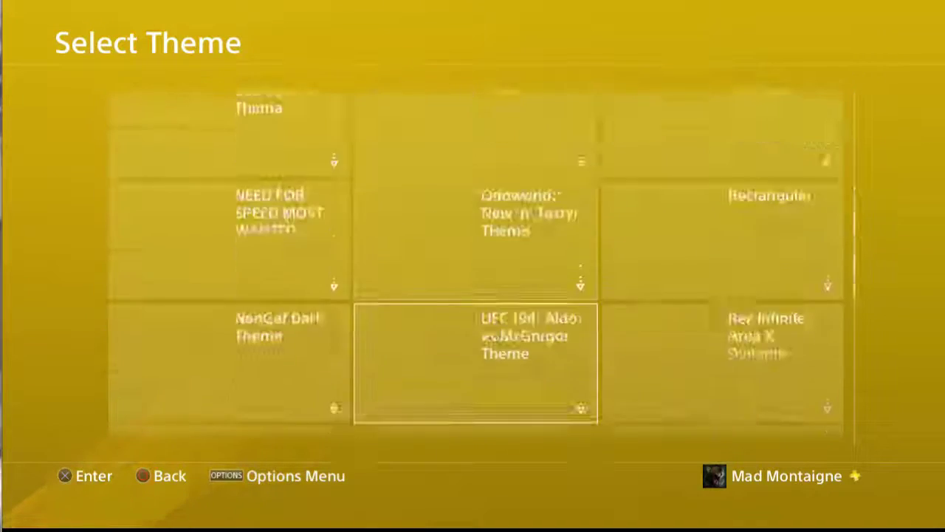
key(Return)
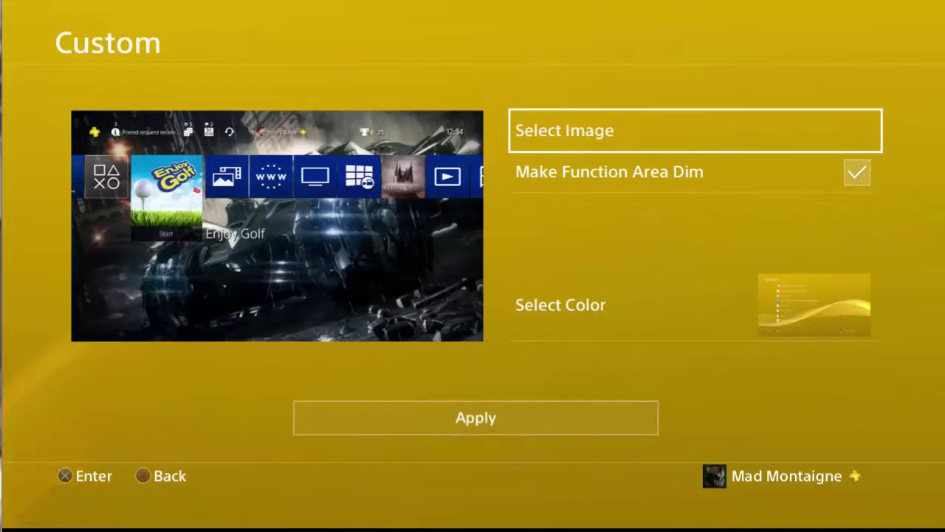
Open Select Image > All and highlight the 'Arm the elderly' screenshot
key(Down)
key(Up)
key(Return)
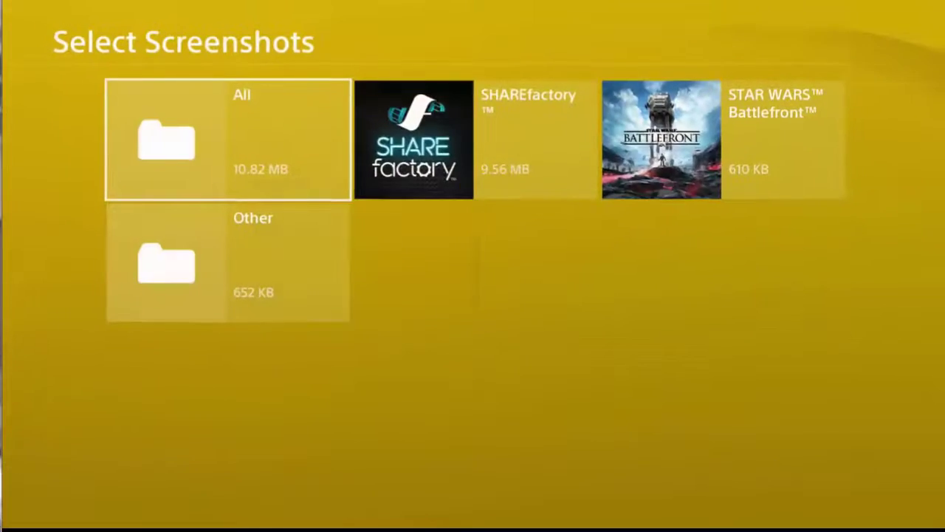
key(Return)
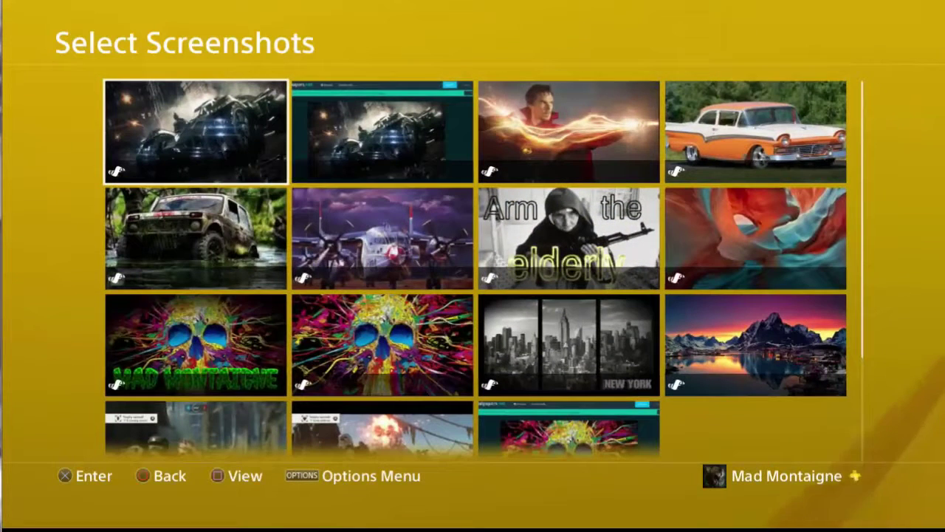
key(Right)
key(Down)
key(Left)
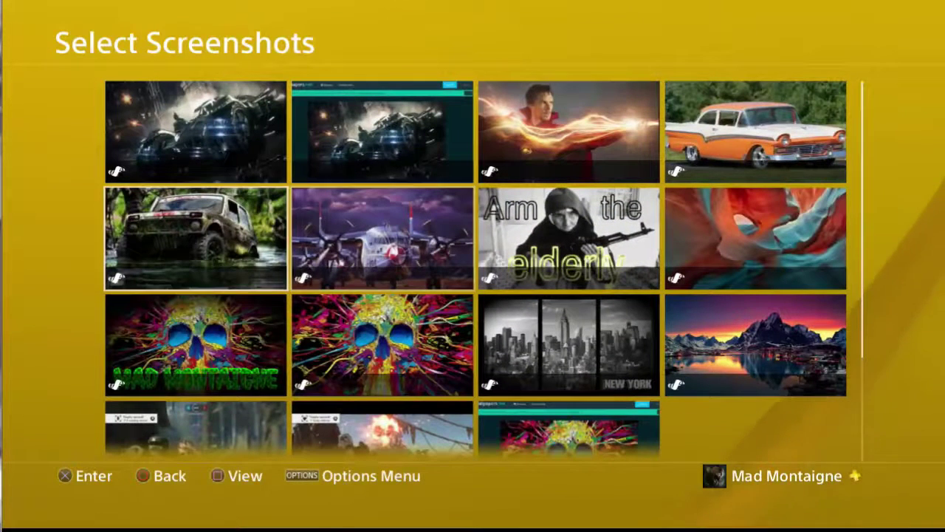
key(Right)
key(Right)
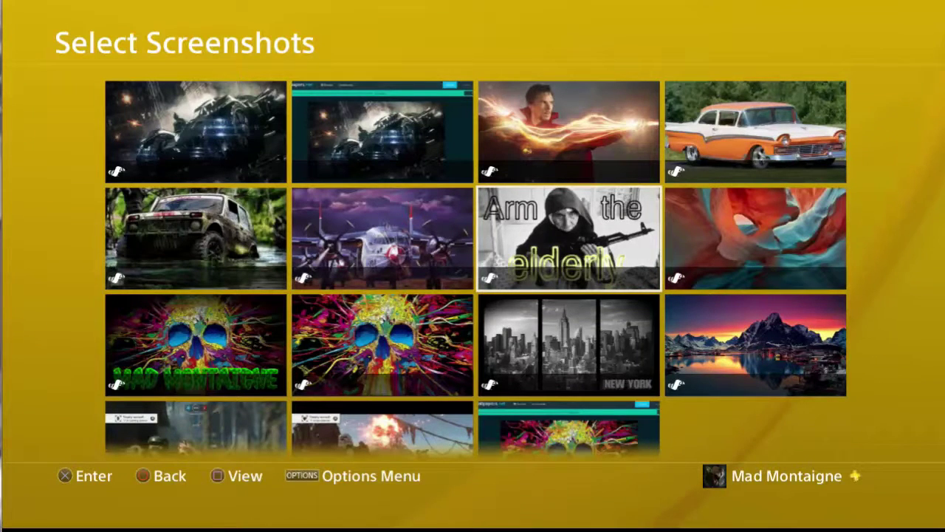
Use the 'Arm the elderly' screenshot as theme image, apply it, and view it behind the function area
key(Return)
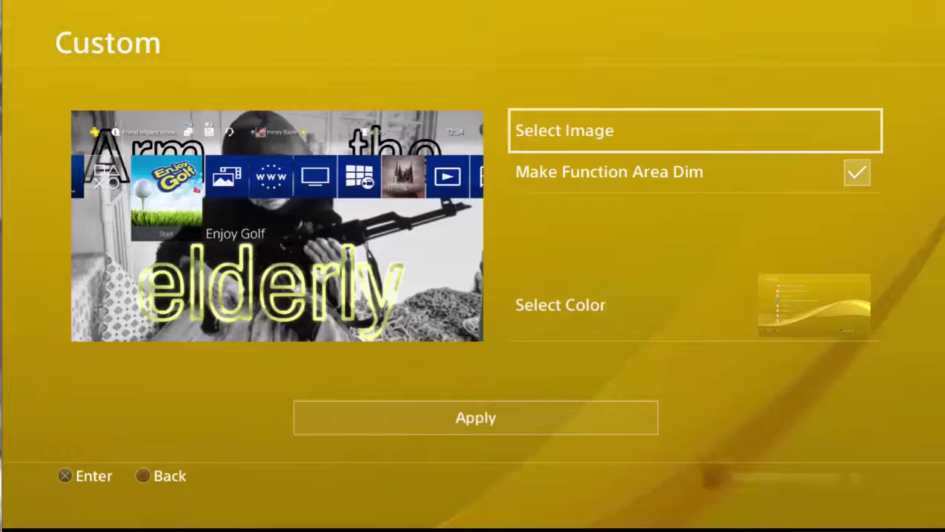
key(Down)
key(Down)
key(Down)
key(Return)
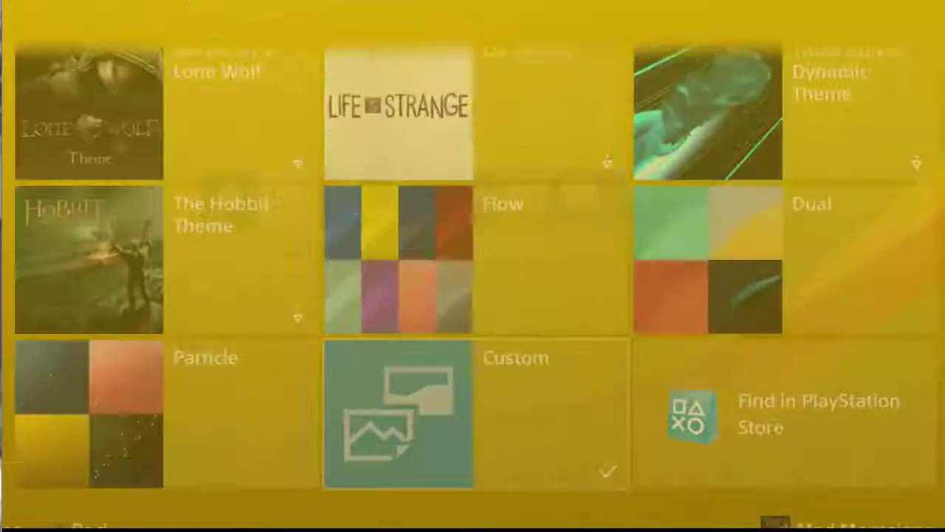
key(Up)
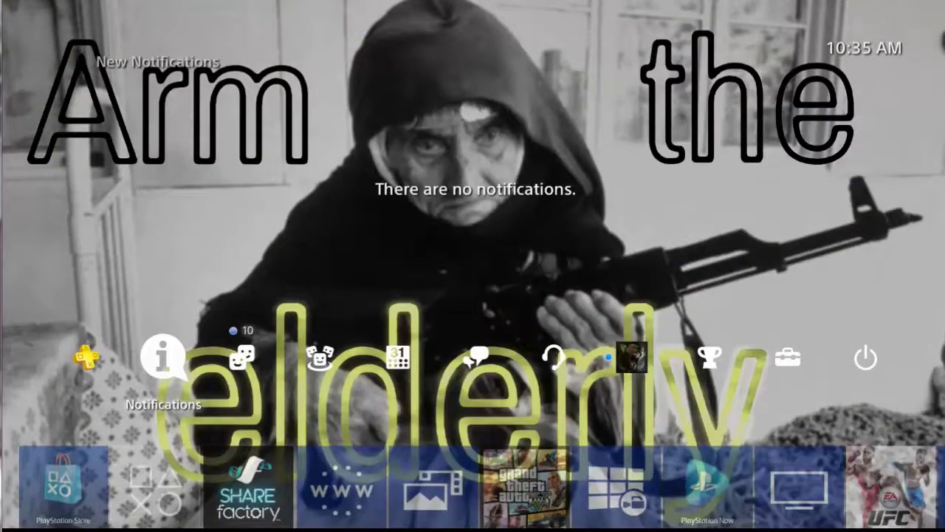
key(Down)
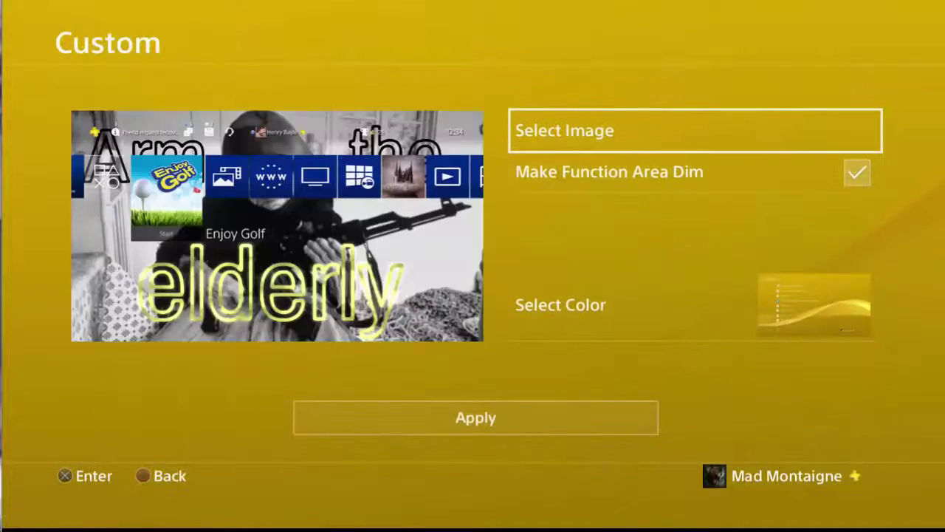
key(Return)
key(Return)
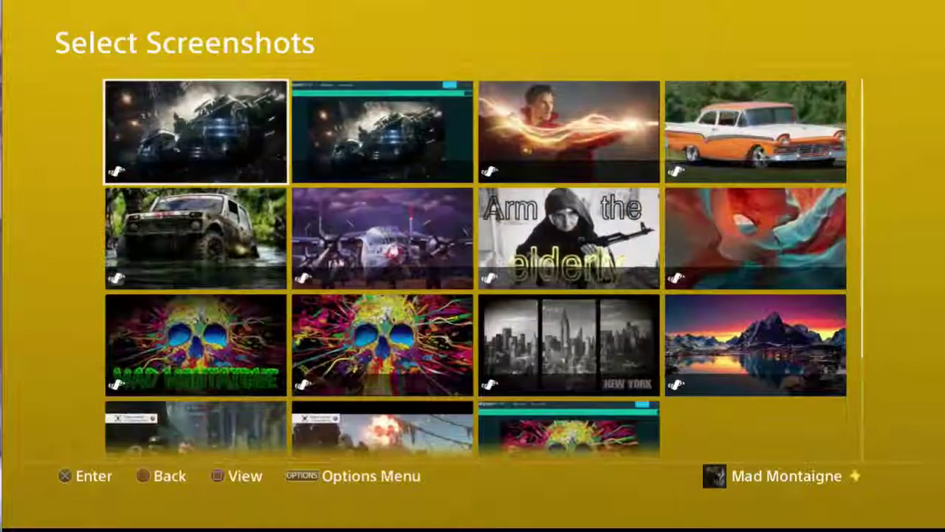
Choose the black-and-white New York skyline screenshot as the custom theme image
key(Down)
key(Down)
key(Down)
key(Right)
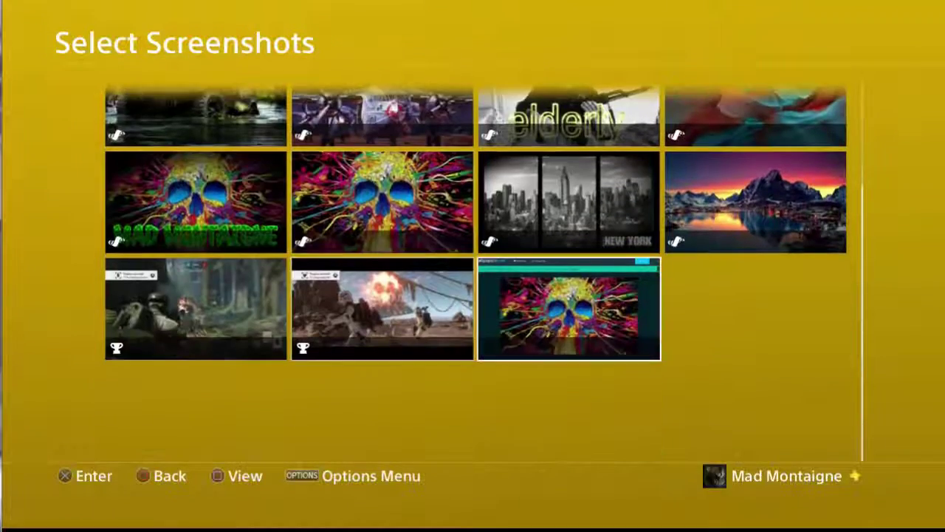
key(Up)
key(Return)
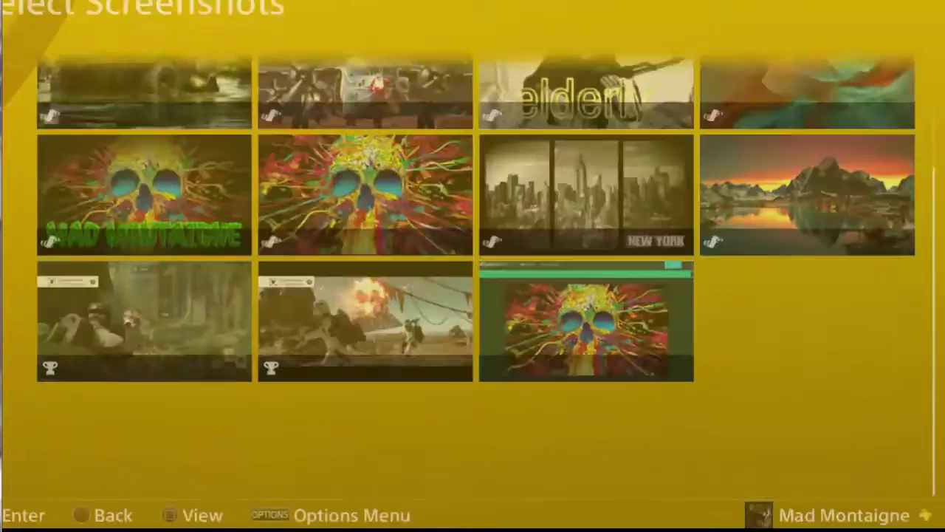
Browse the All screenshots folder again, keep the New York image, and apply the theme
key(Return)
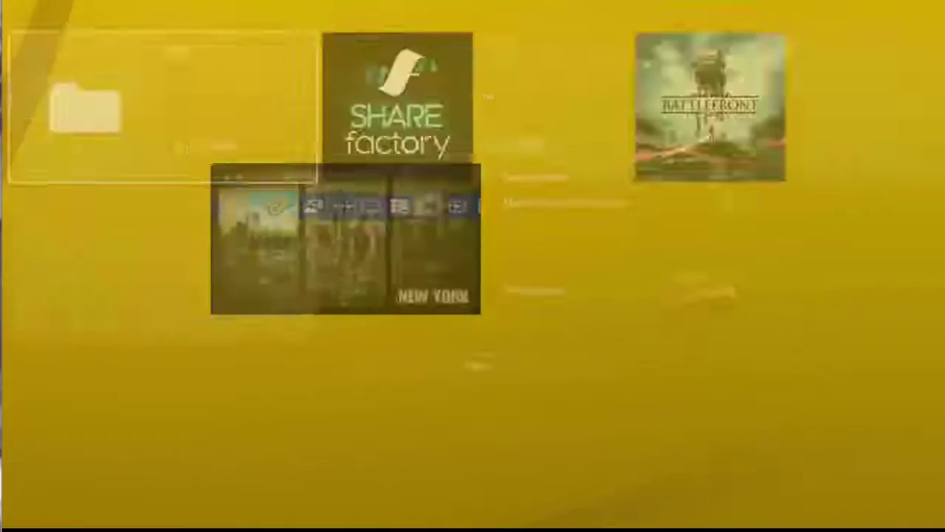
key(Return)
key(Down)
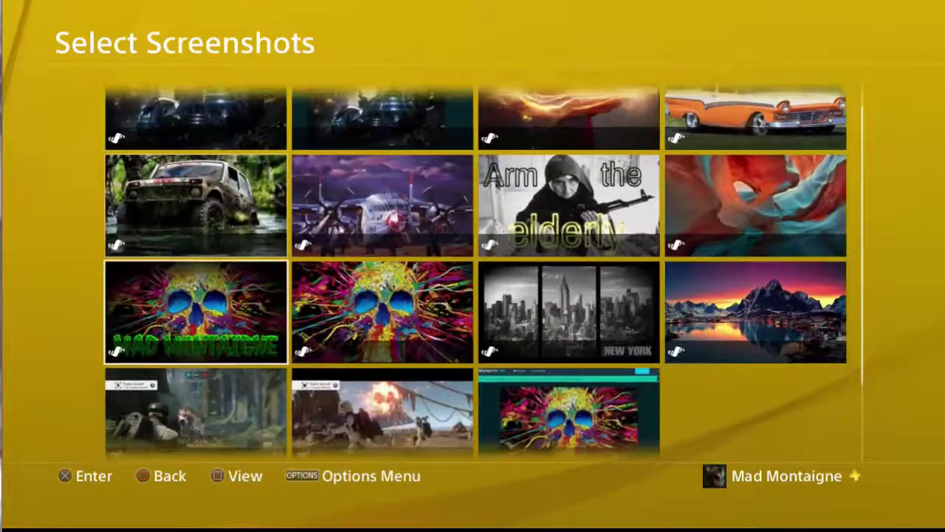
key(Right)
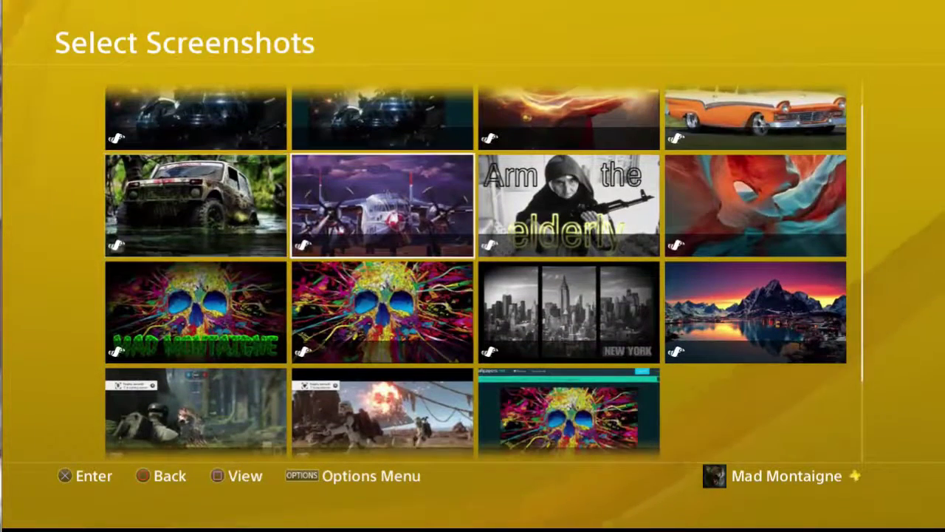
key(Right)
key(Down)
key(Return)
key(Down)
key(Down)
key(Down)
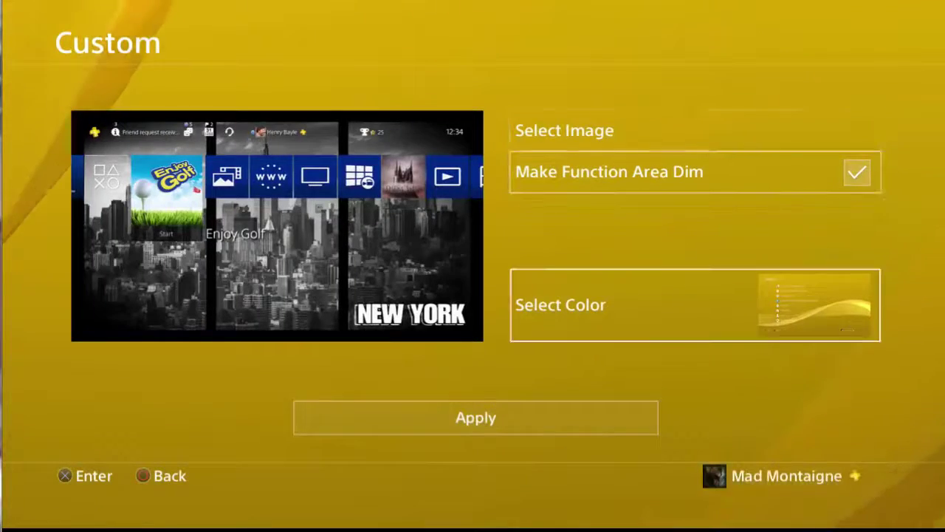
key(Return)
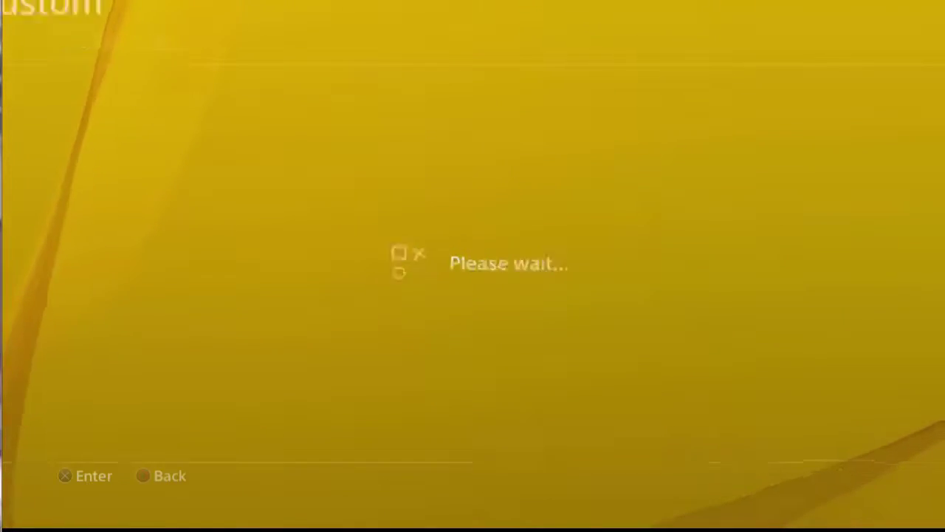
Check the New York background on the home screen and launch SHAREfactory
key(Home)
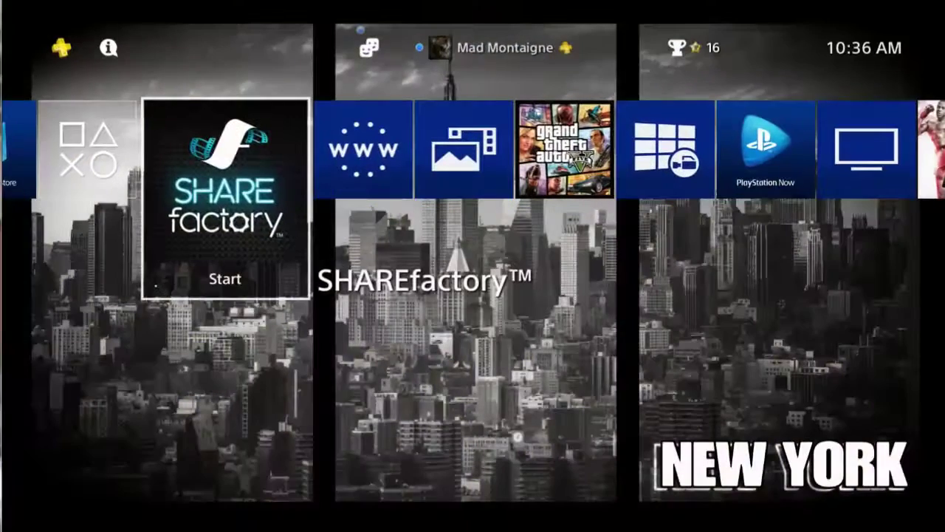
key(Up)
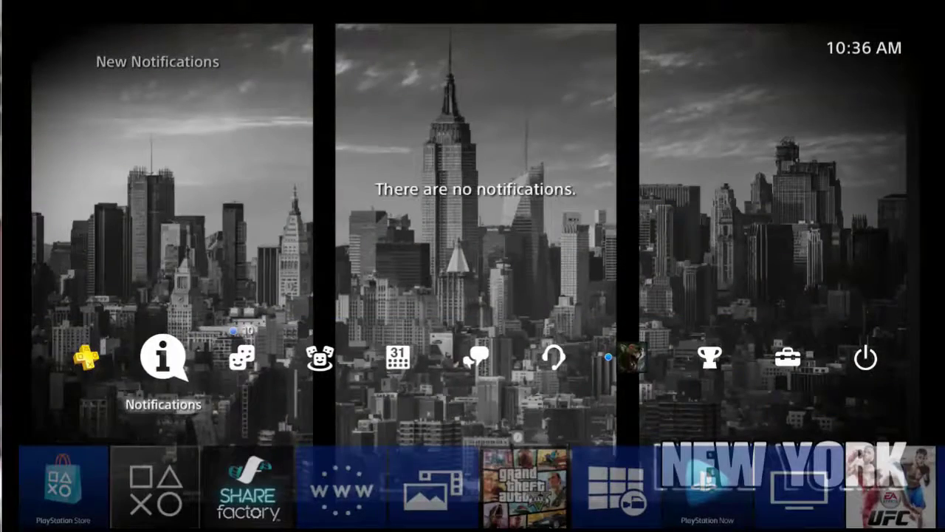
key(Down)
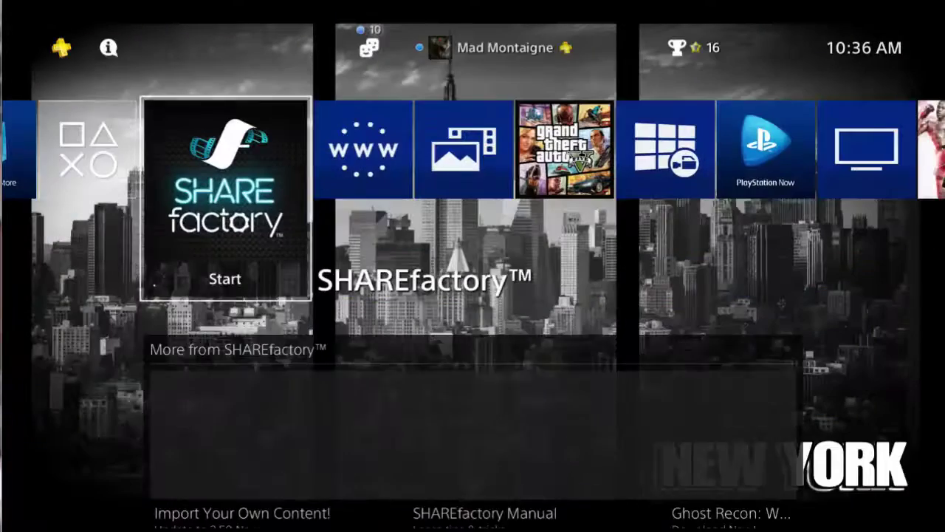
key(Return)
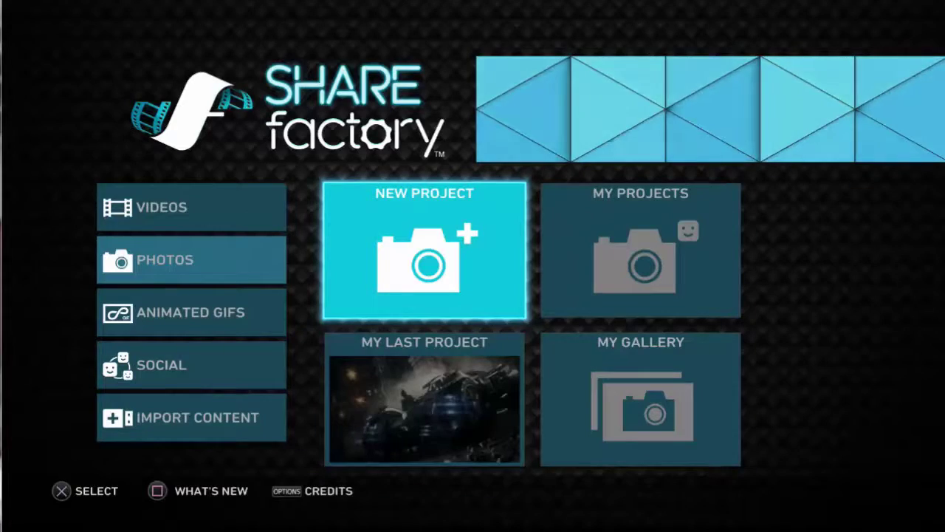
Start a new Infomercial-theme photo project and go to the first dark car screenshot
key(Return)
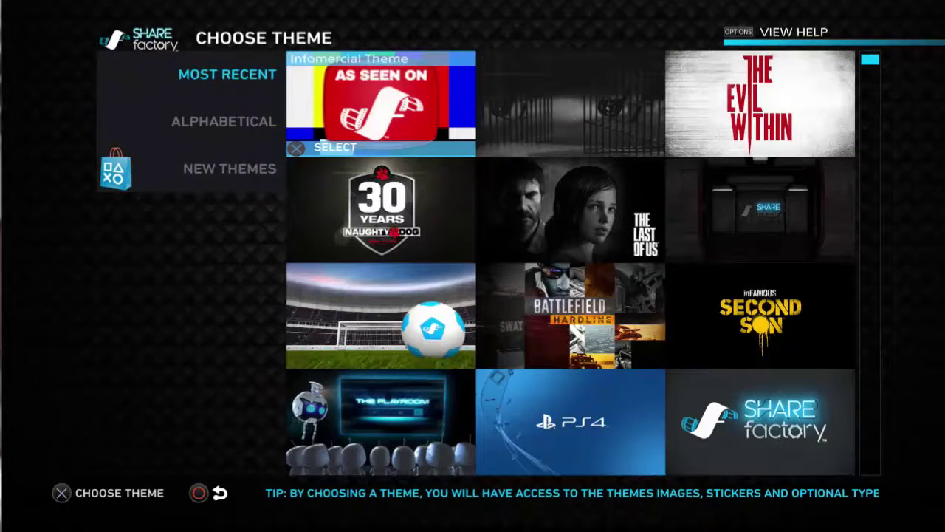
key(Return)
key(Down)
key(Down)
key(Down)
key(Down)
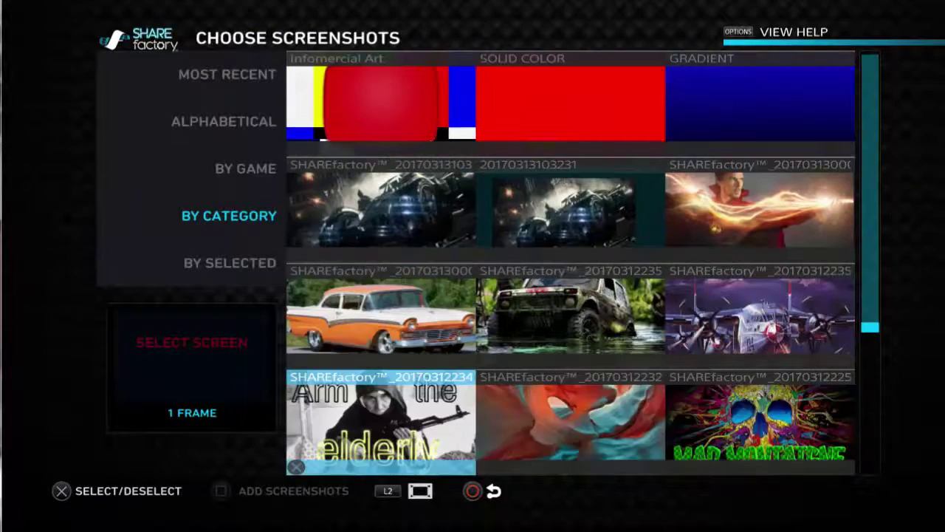
key(Left)
key(Up)
key(Up)
key(Left)
key(Left)
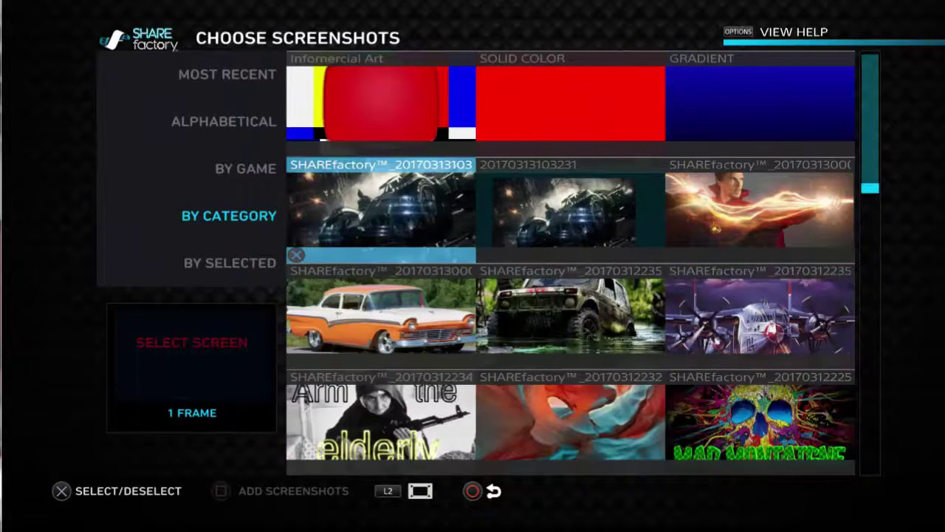
Select six screenshots: dark car, sorcerer, propeller plane, jeep, Arm the elderly, red canyon
key(Return)
key(Right)
key(Right)
key(Return)
key(Down)
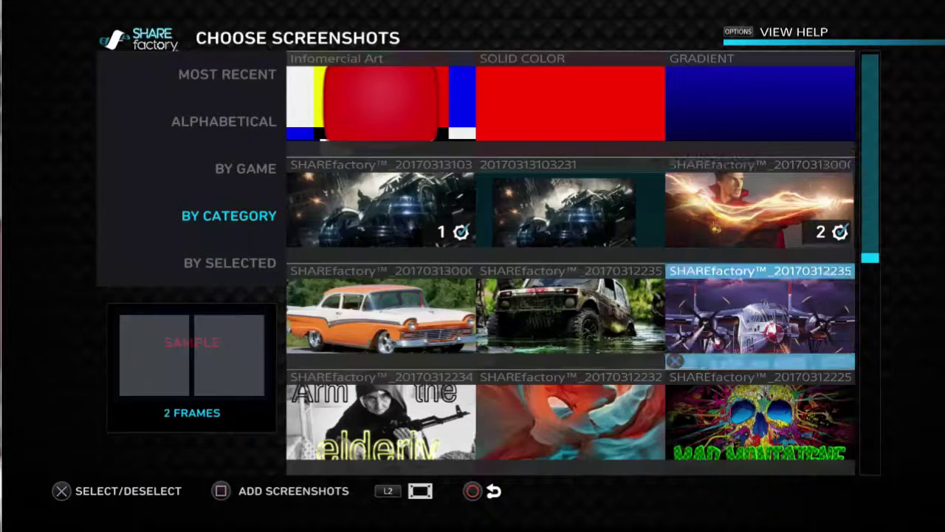
key(Left)
key(Return)
key(Down)
key(Left)
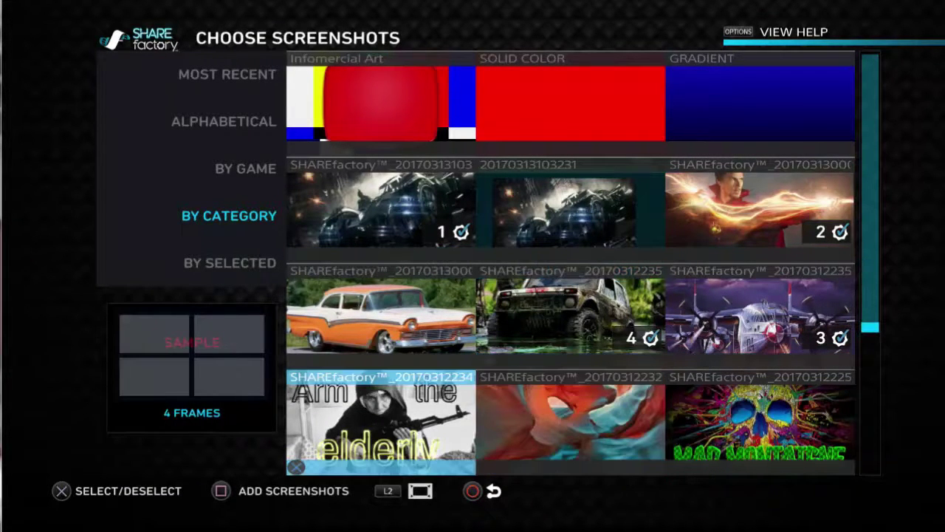
key(Return)
key(Right)
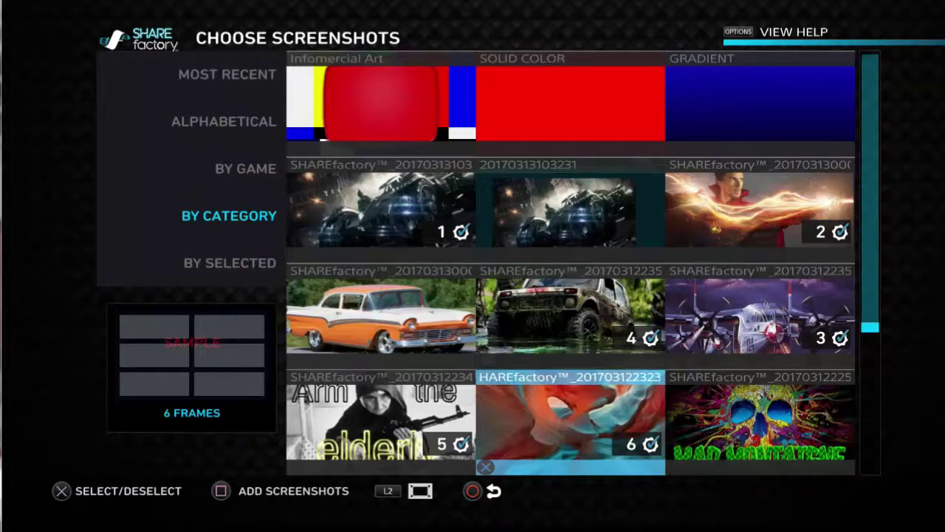
Create the Infomercial project without renaming it and preview six-frame collage layouts
key(s)
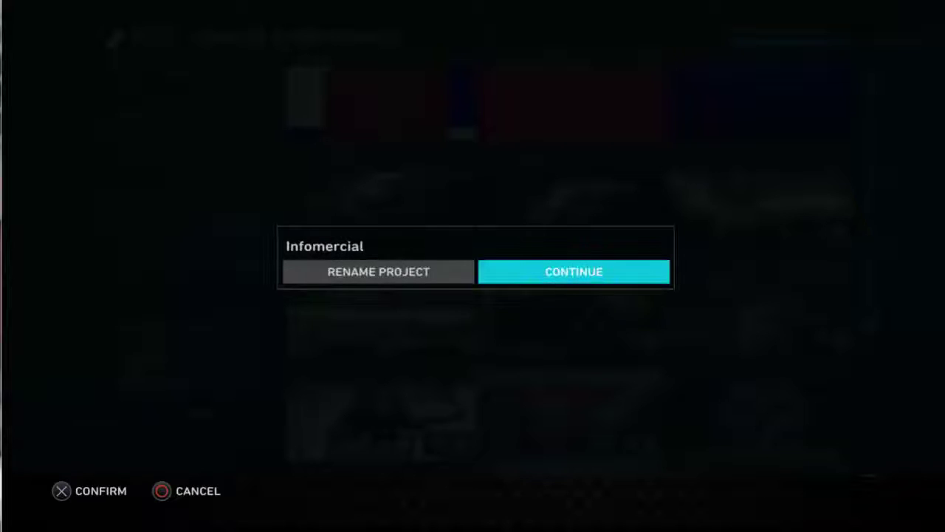
key(Return)
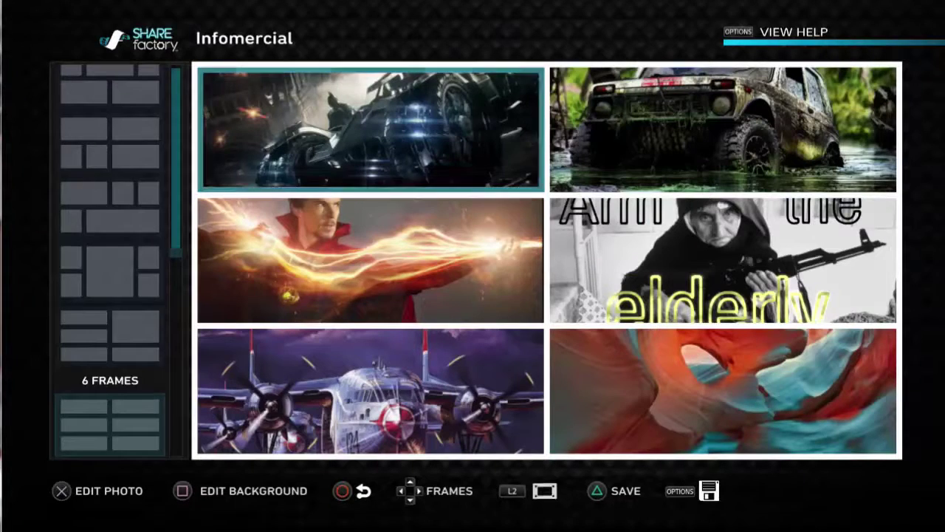
key(Left)
key(Up)
key(Up)
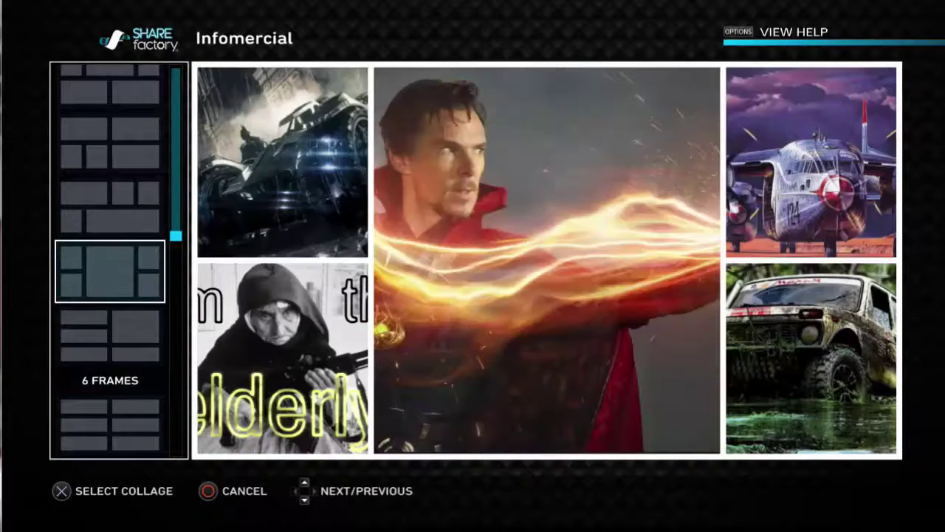
key(Up)
key(Up)
key(Up)
key(Up)
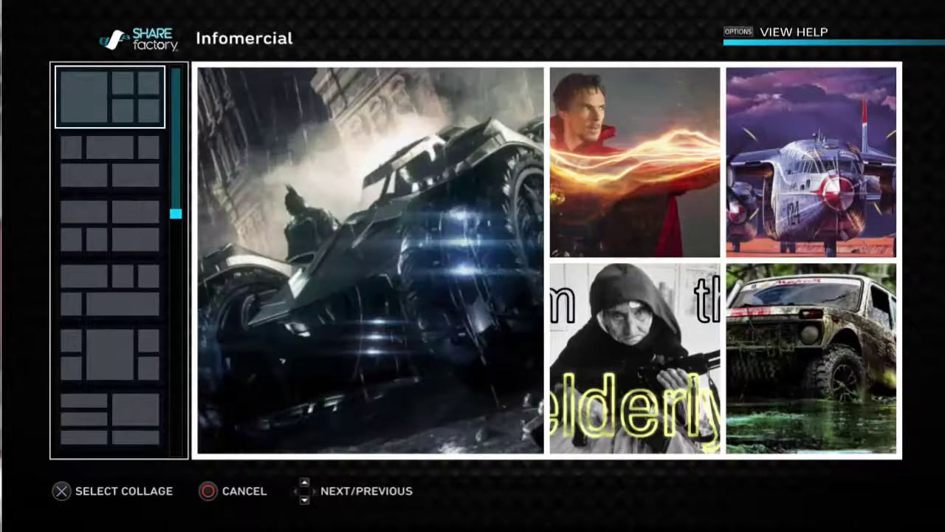
key(Up)
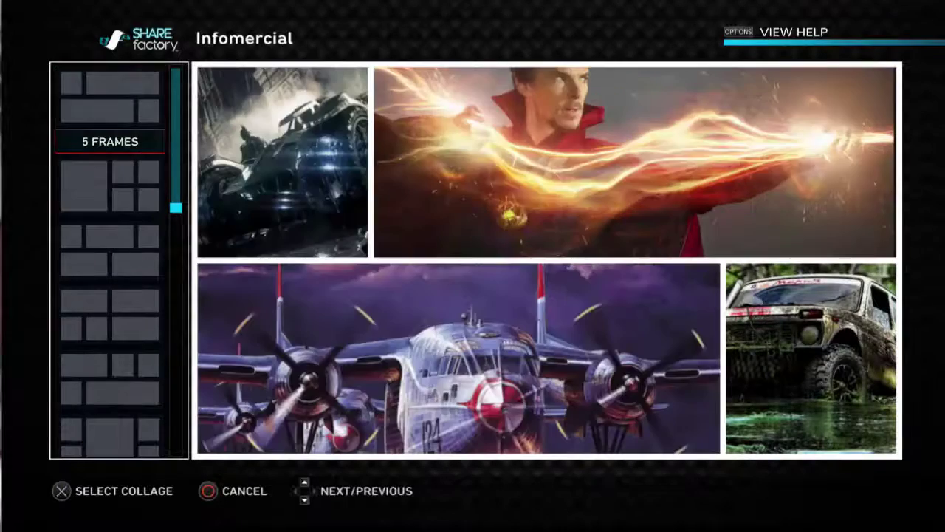
key(Down)
key(Down)
key(Down)
key(Down)
key(Down)
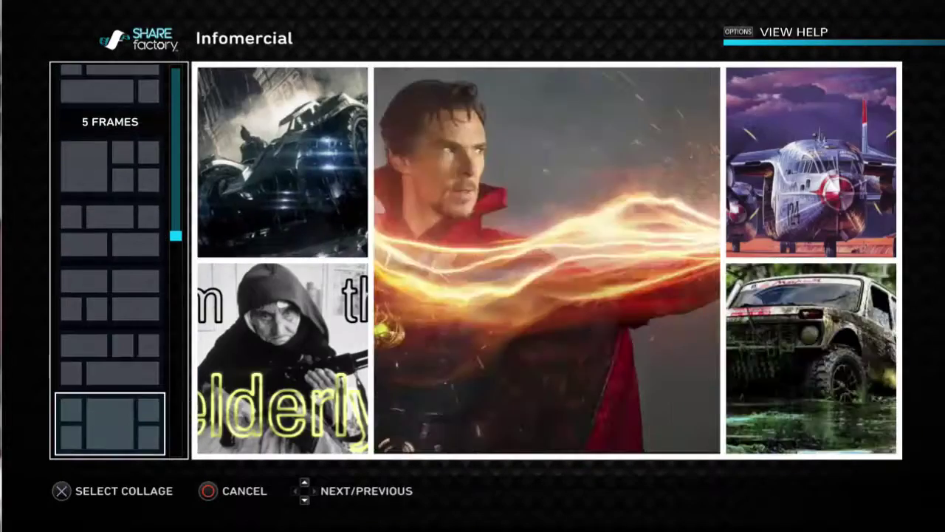
Browse the 9- to 16-frame layouts, then apply the six-frame layout with wide middle frames
key(Down)
key(Down)
key(Down)
key(Down)
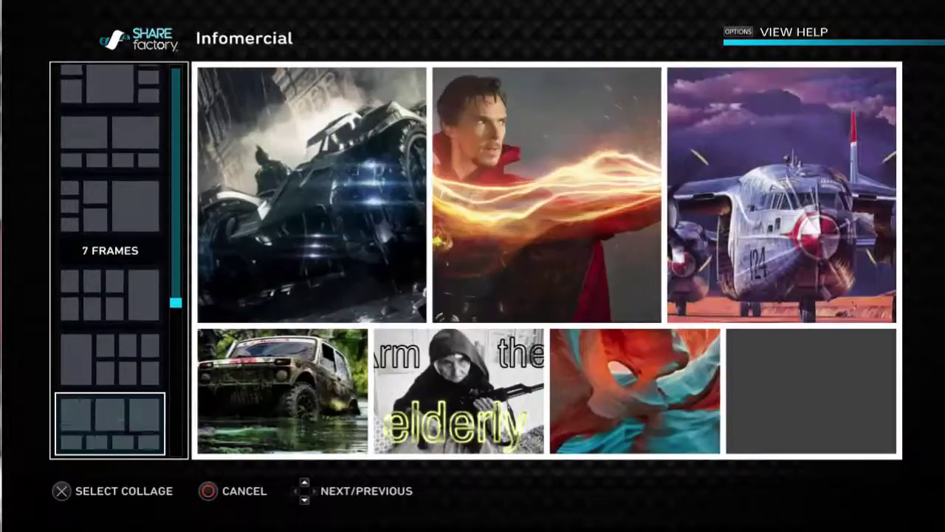
key(Down)
key(Down)
key(Down)
key(Down)
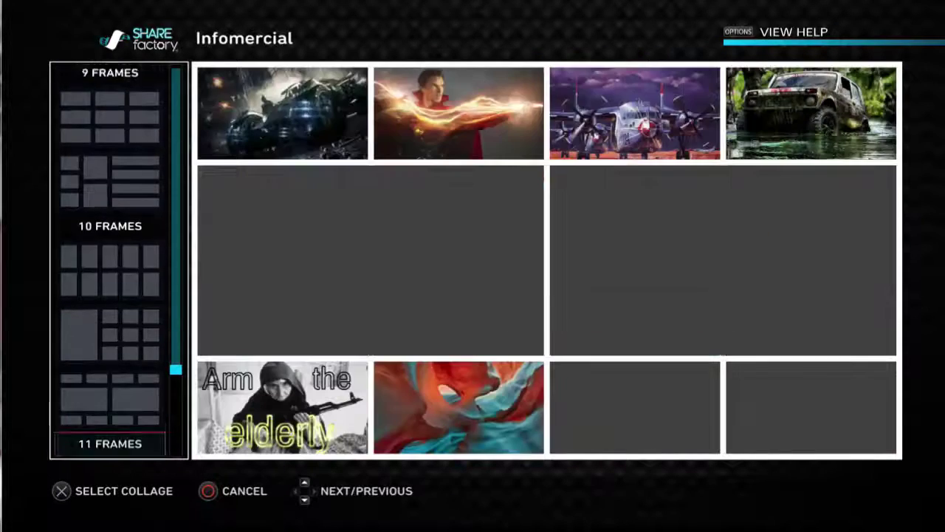
key(Down)
key(Down)
key(Down)
key(Down)
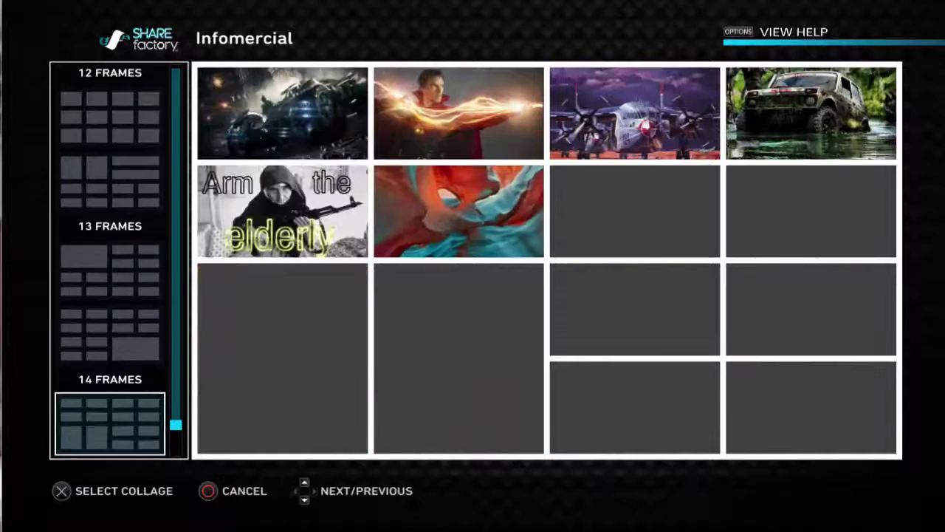
key(Down)
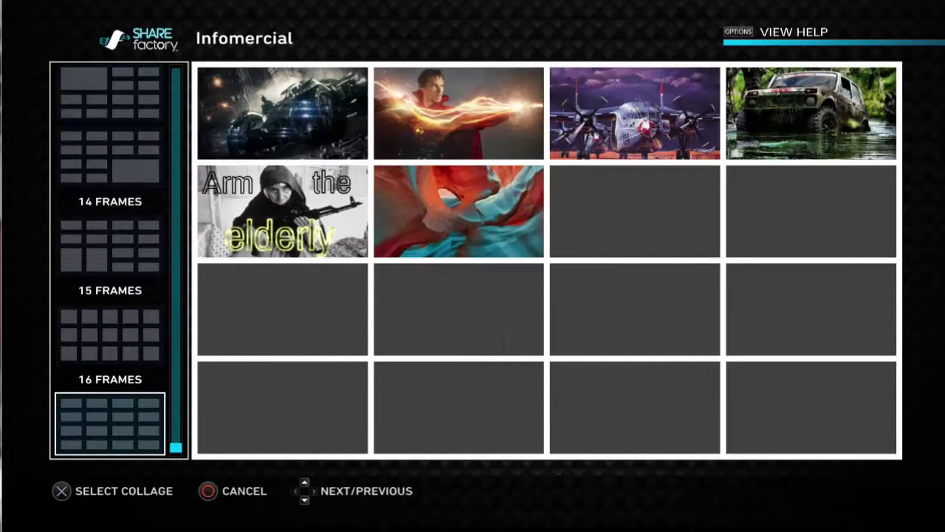
key(Up)
key(Up)
key(Up)
key(Up)
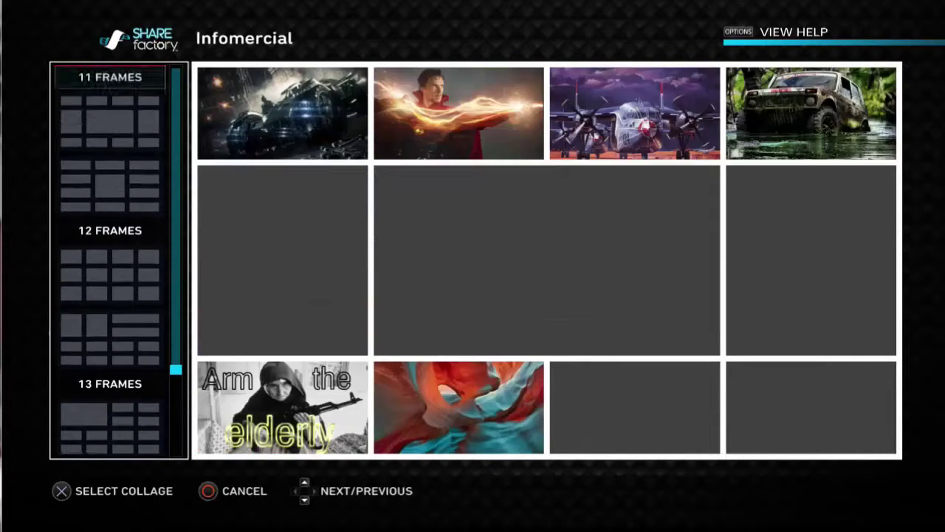
key(Up)
key(Up)
key(Up)
key(Up)
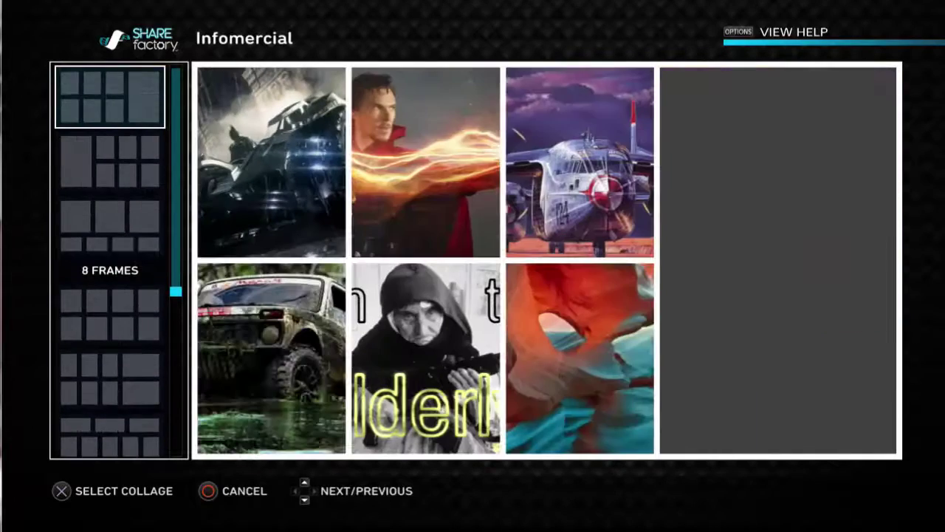
key(Up)
key(Up)
key(Up)
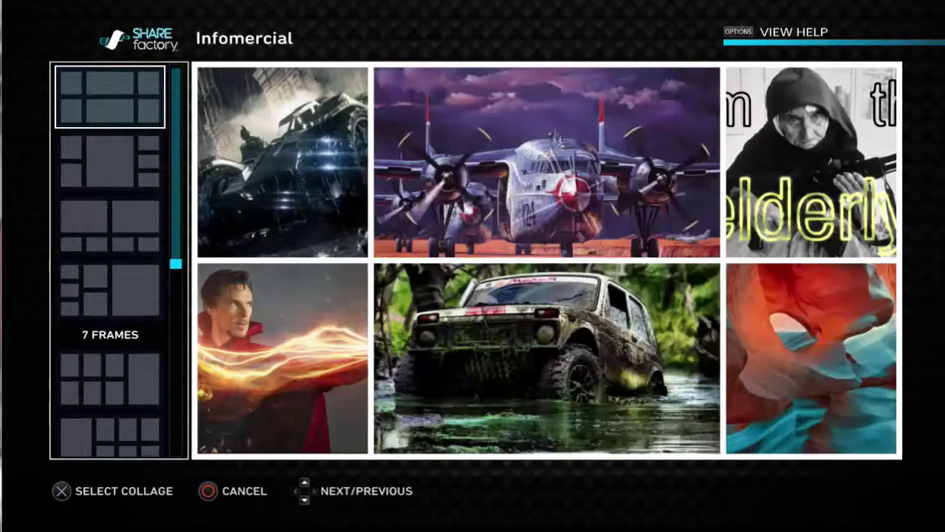
key(Up)
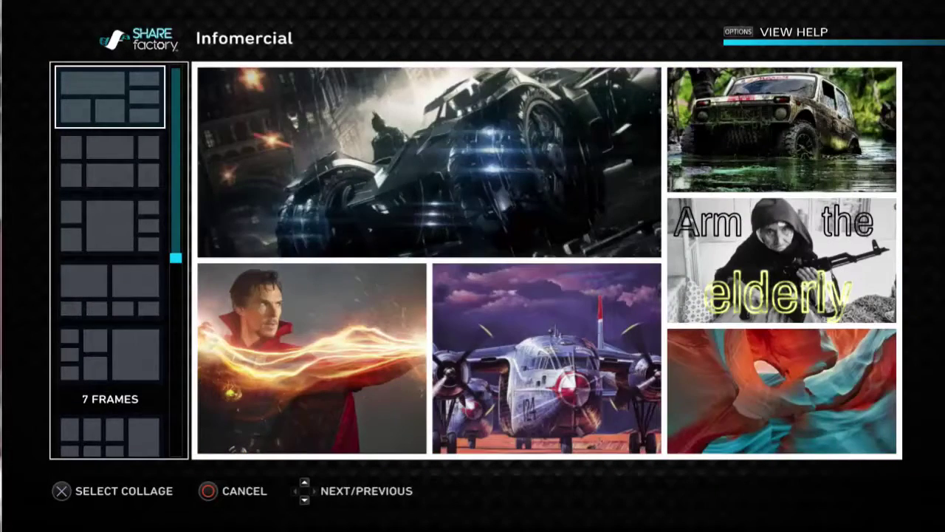
key(Up)
key(Down)
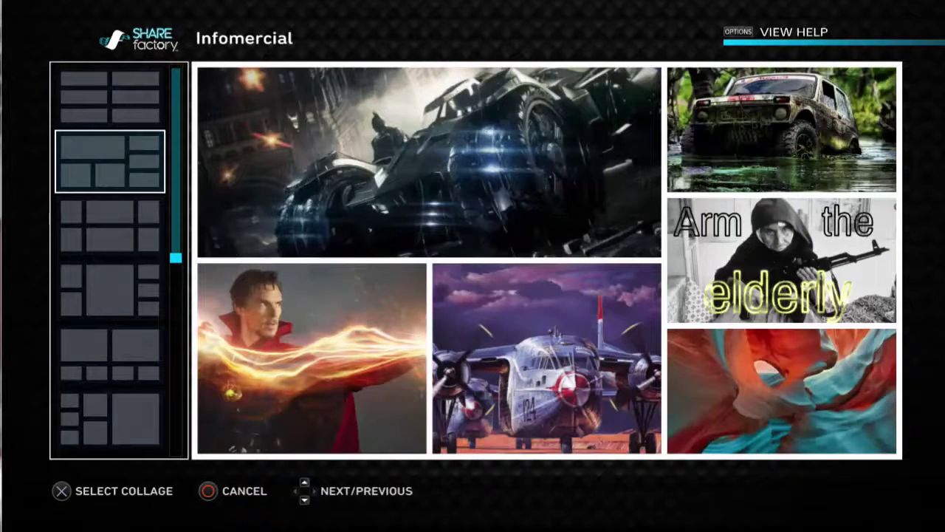
key(Down)
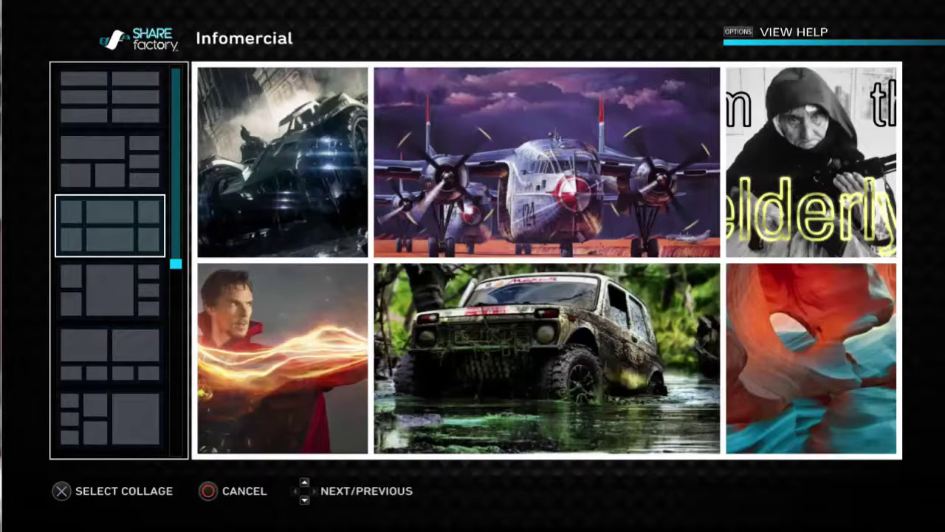
key(Return)
Inspect the Batmobile frame's photo options and close them without changes
key(Right)
key(Right)
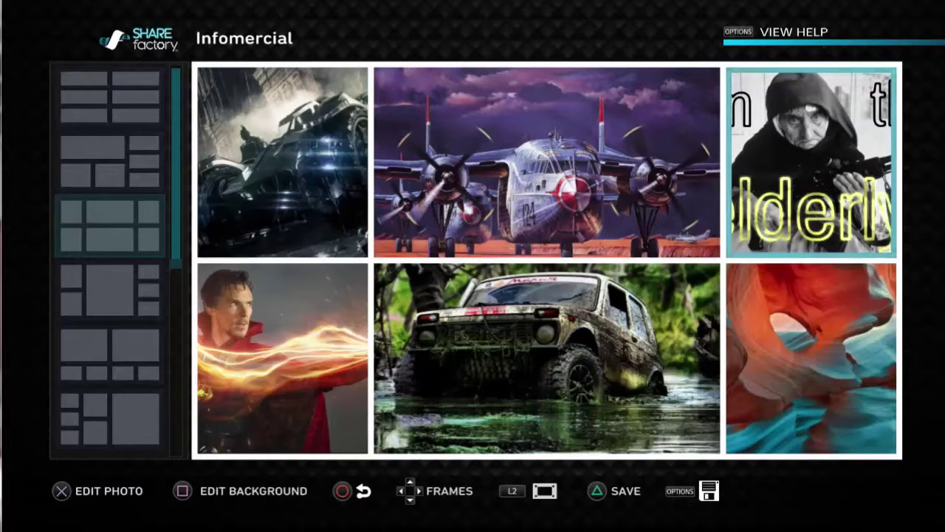
key(Left)
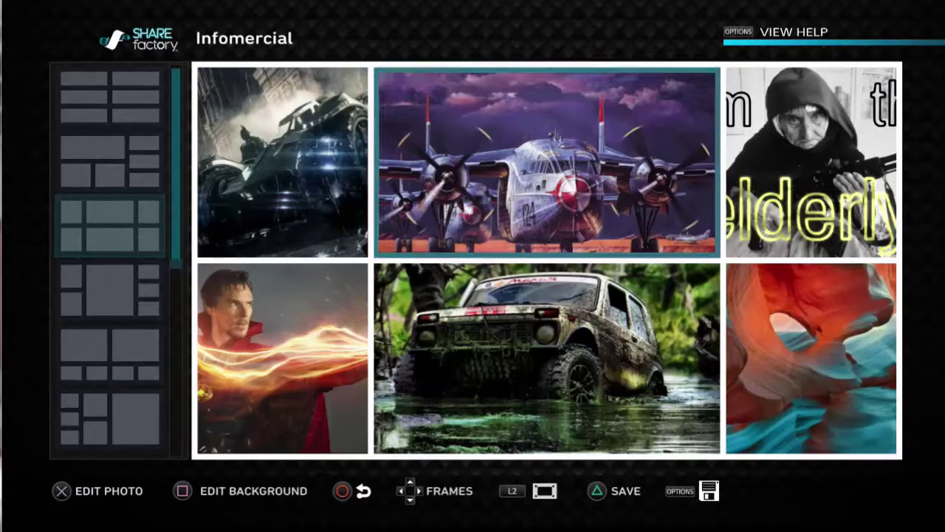
key(Down)
key(Left)
key(Up)
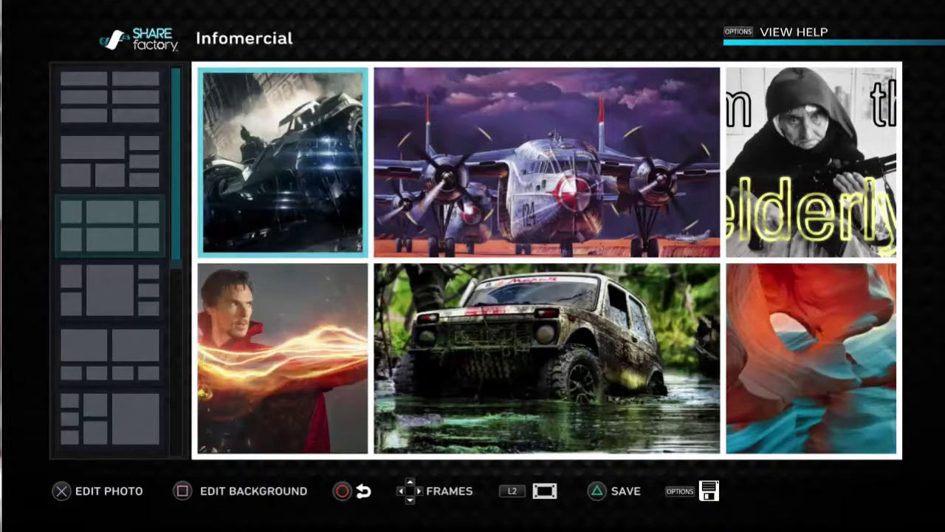
key(Return)
key(Left)
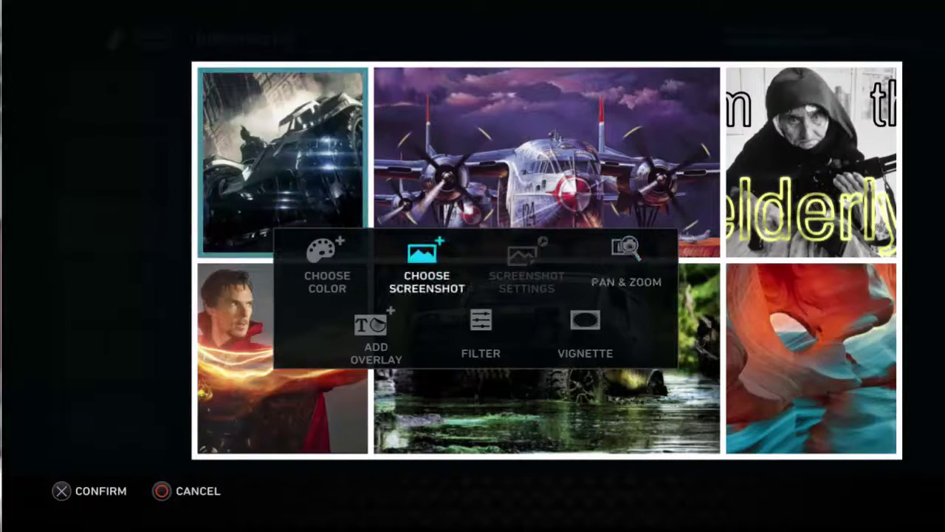
key(Left)
key(Down)
key(Up)
key(Escape)
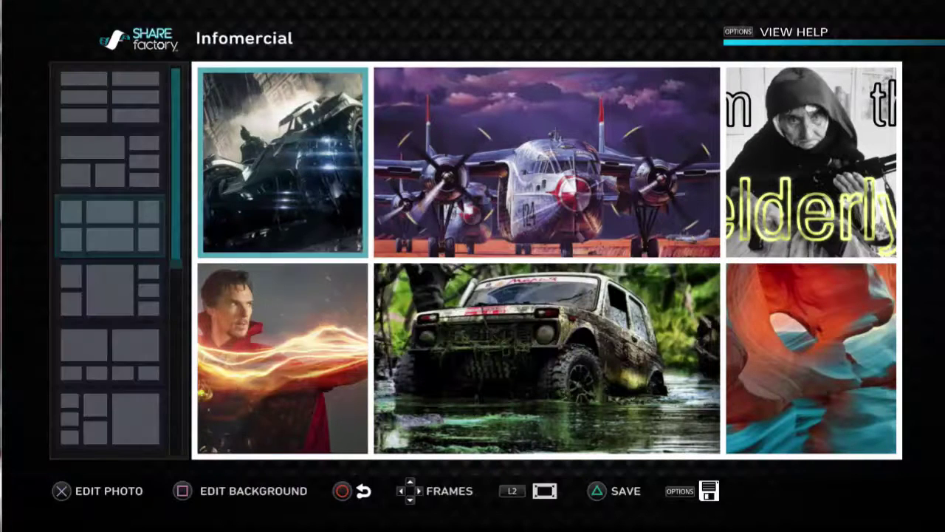
Open the photo editing options for the top-middle airplane frame
key(Right)
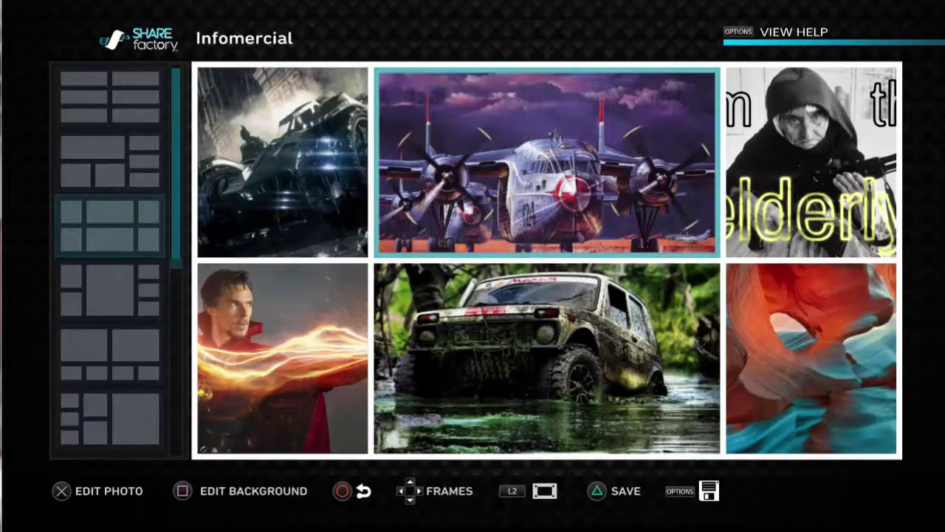
key(Return)
key(Down)
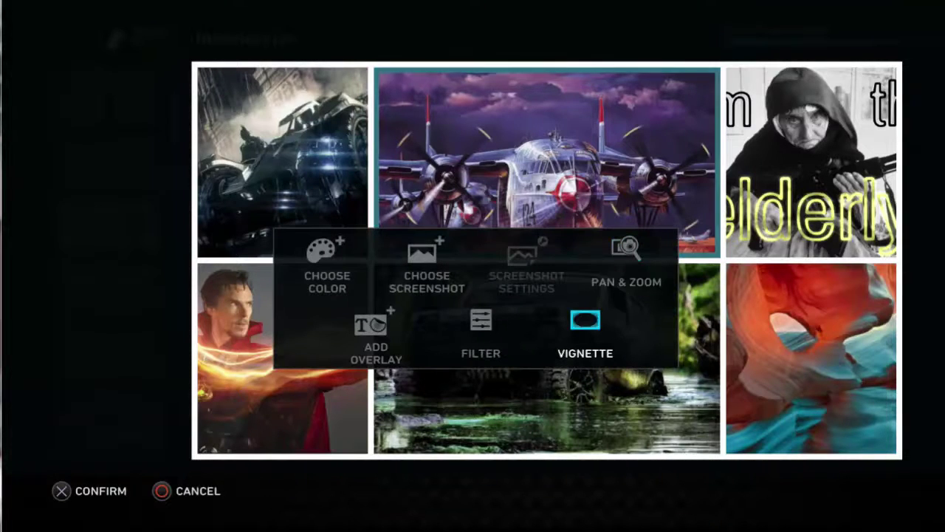
key(Left)
key(Left)
key(Up)
key(Right)
Replace the airplane frame's image with the Doctor Strange screenshot
key(Return)
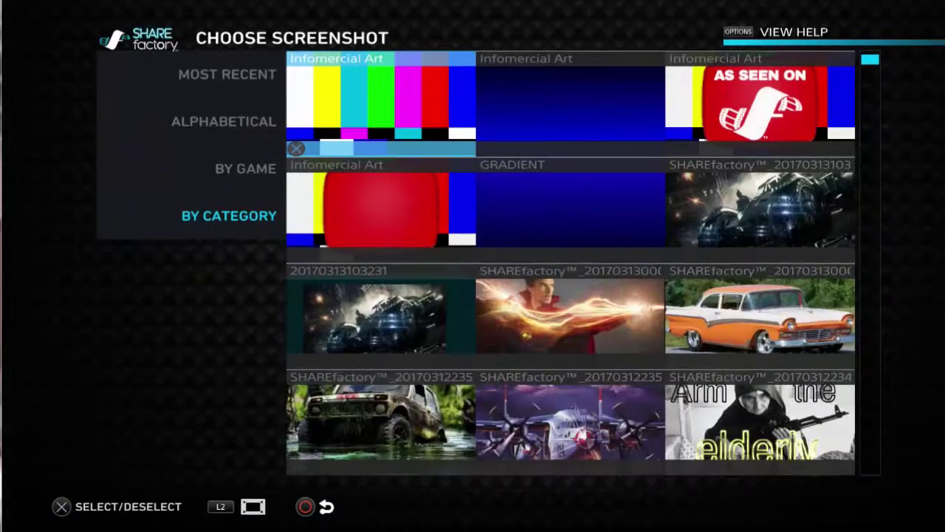
key(Right)
key(Down)
key(Down)
key(Down)
key(Down)
key(Up)
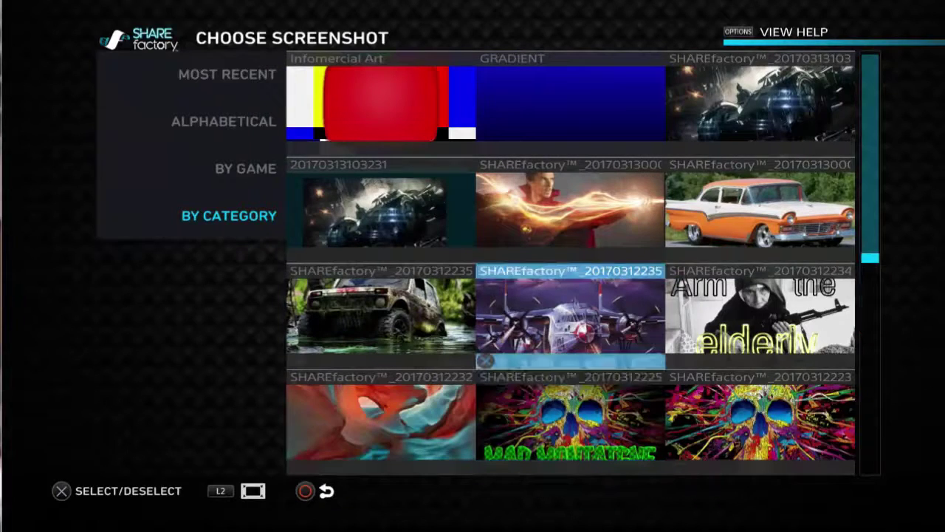
key(Right)
key(Up)
key(Left)
key(Escape)
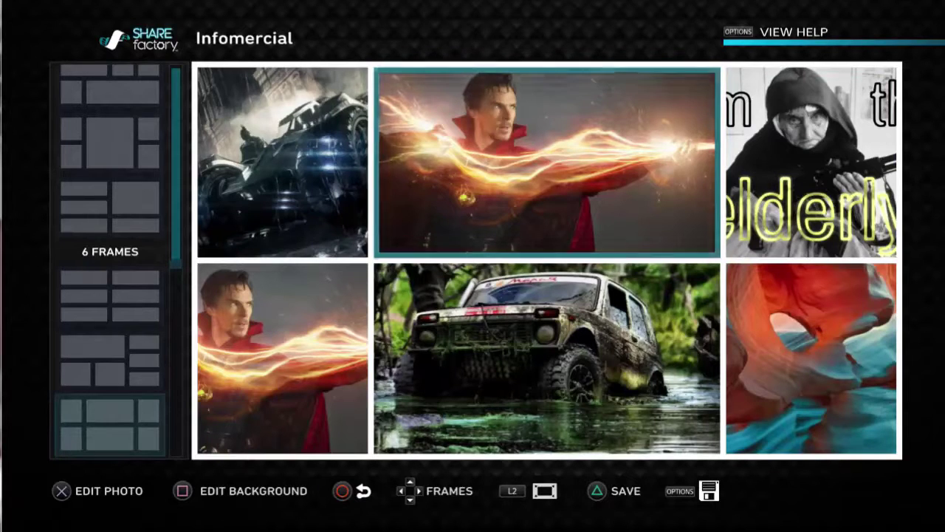
Zoom the top-middle Doctor Strange frame to 179% and bring up the Exit Project choices
key(Return)
key(Left)
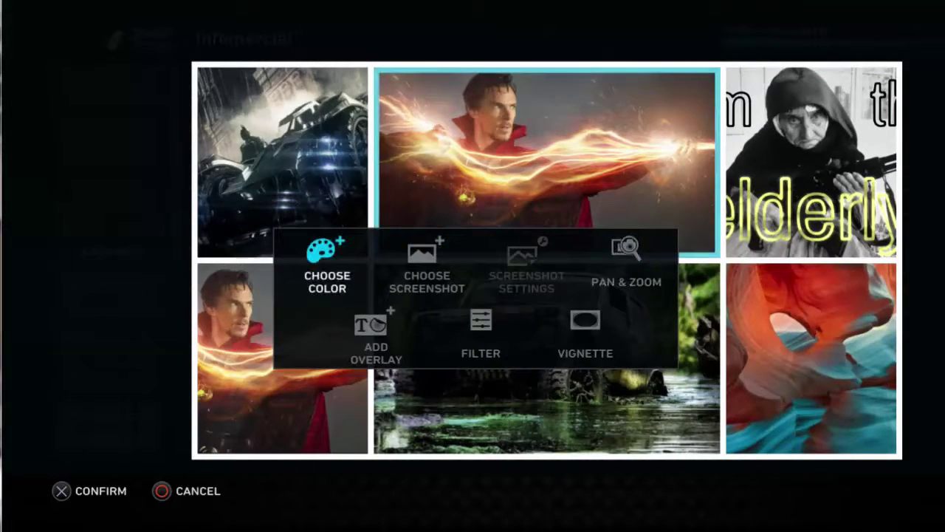
key(Left)
key(Return)
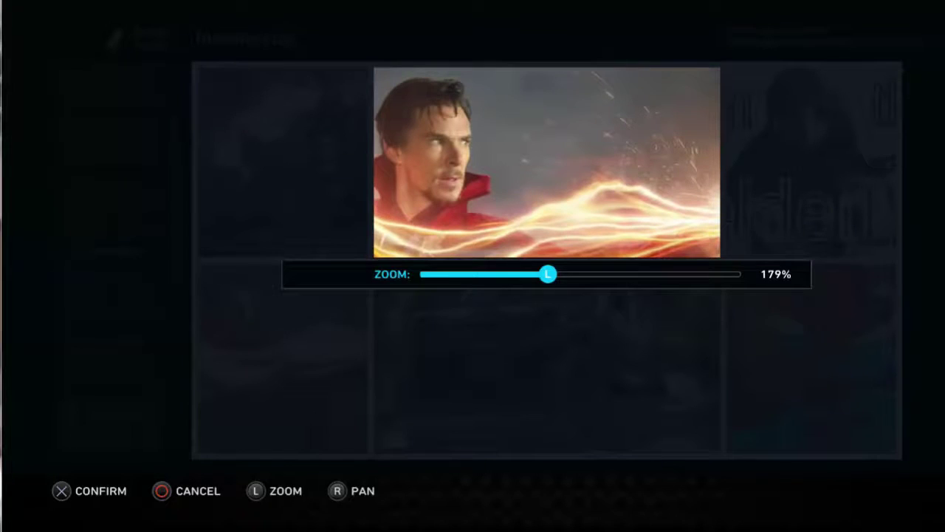
key(Return)
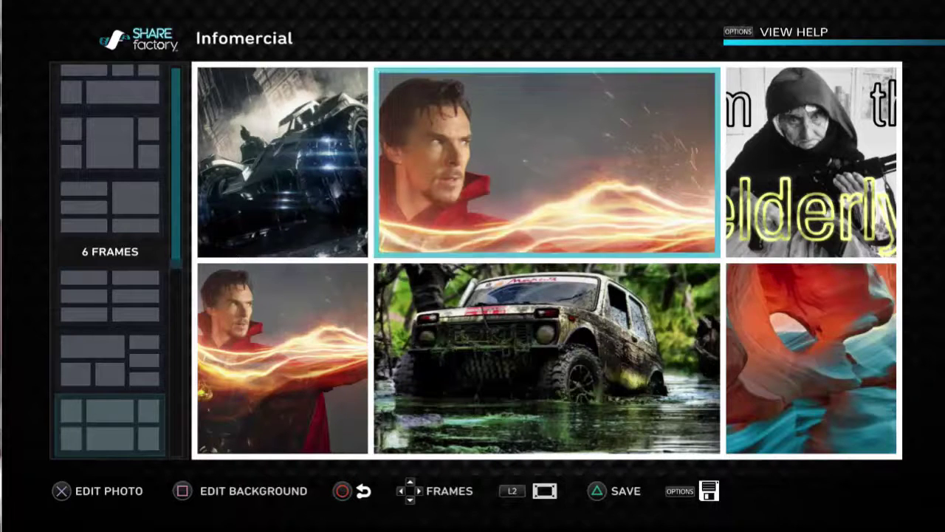
key(Escape)
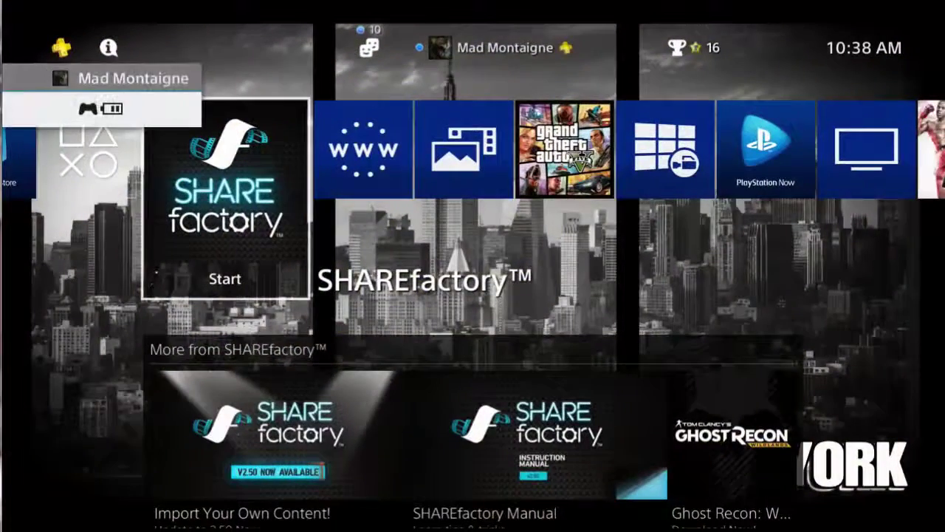
Exit SHAREfactory, glance at notifications and friends, and launch the Internet Browser
key(Up)
key(Return)
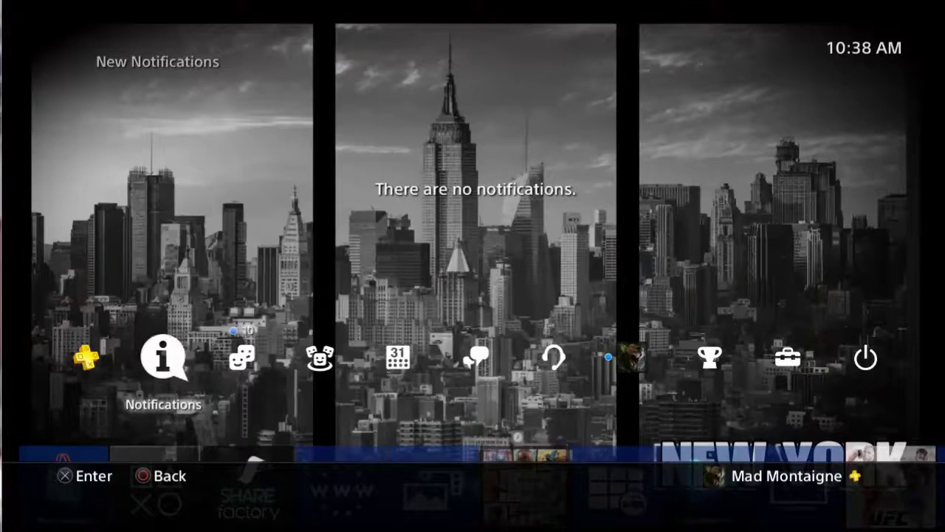
key(Right)
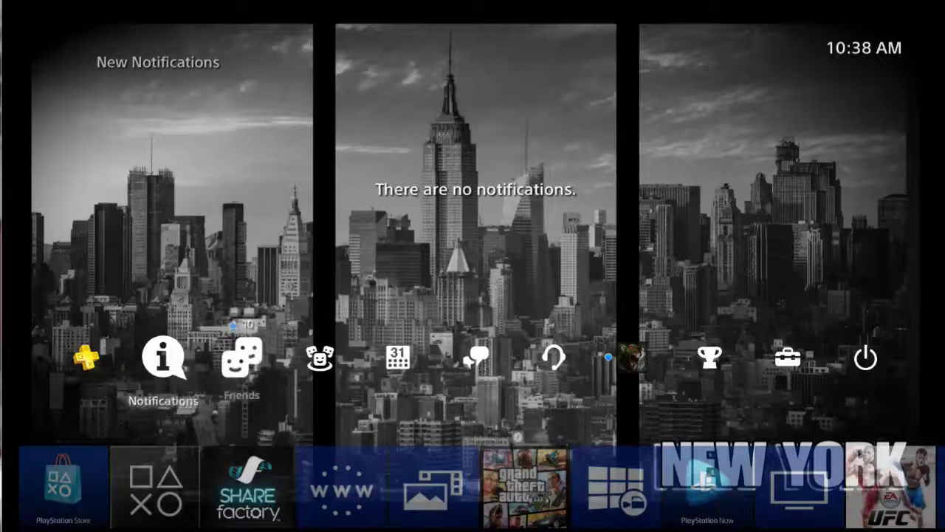
key(Down)
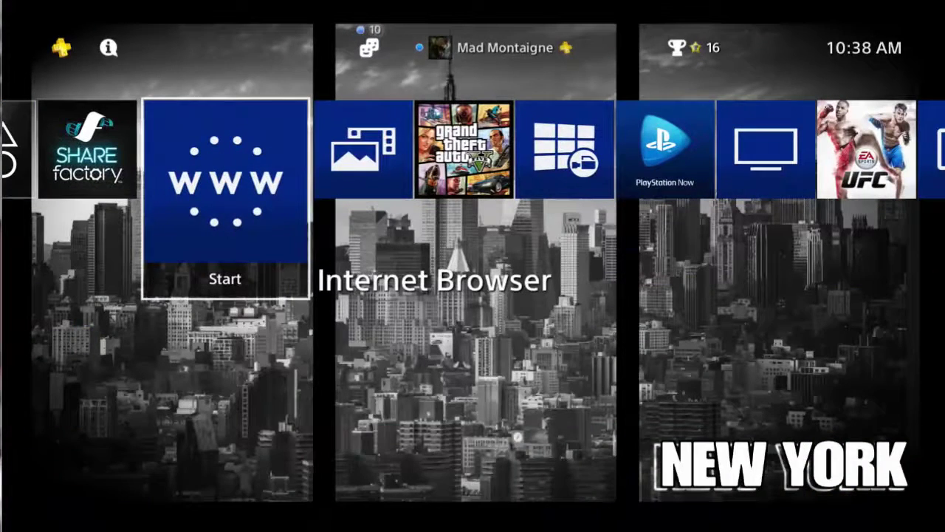
key(Return)
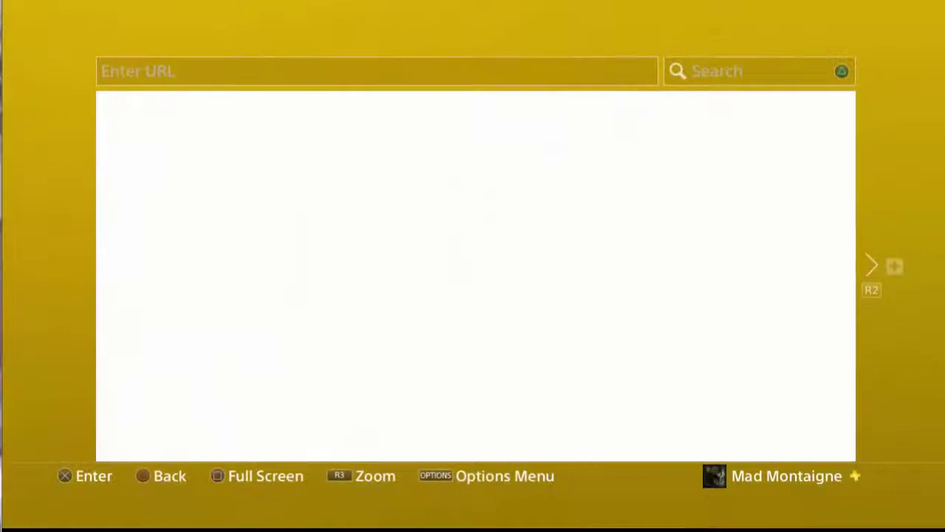